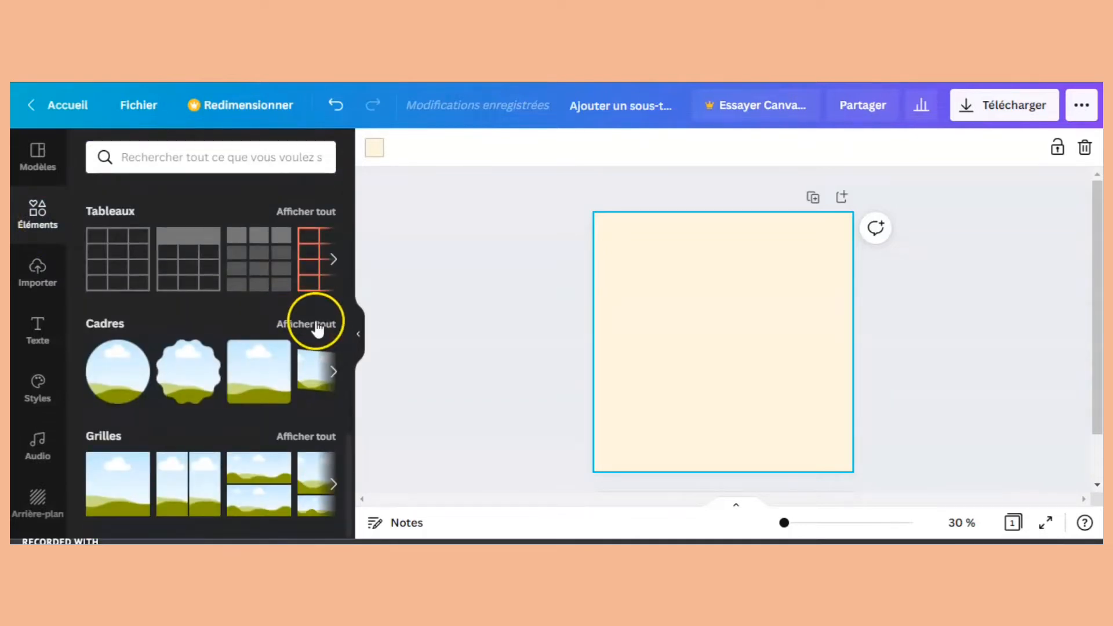
- Show all the available frames and search them for the letter M
left_click(315, 321)
scroll(317, 328, "down", 3)
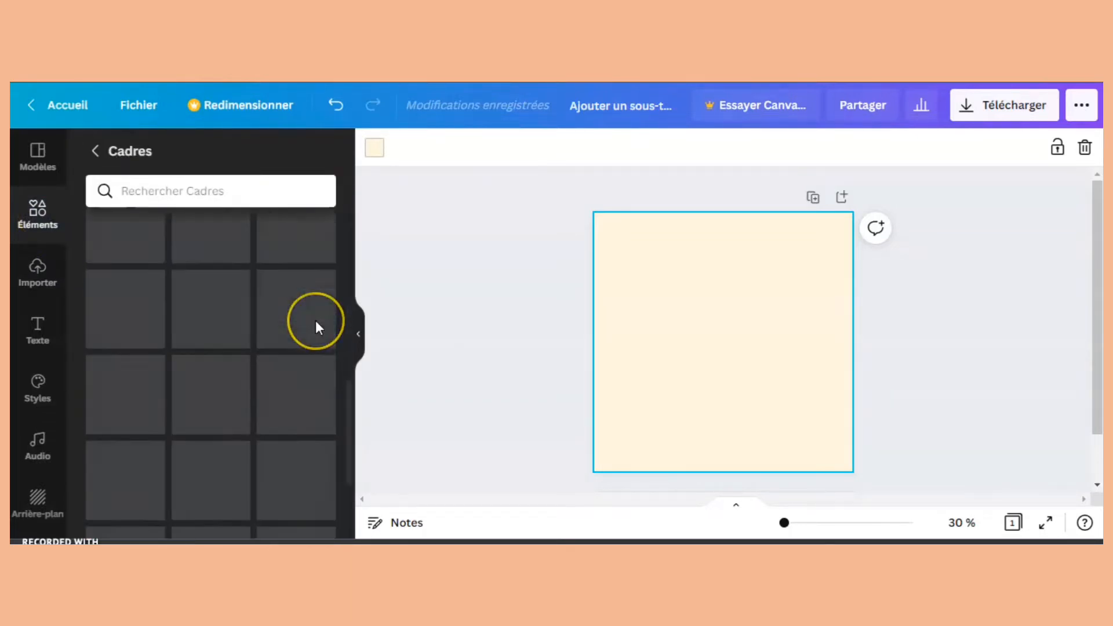
scroll(318, 328, "down", 2)
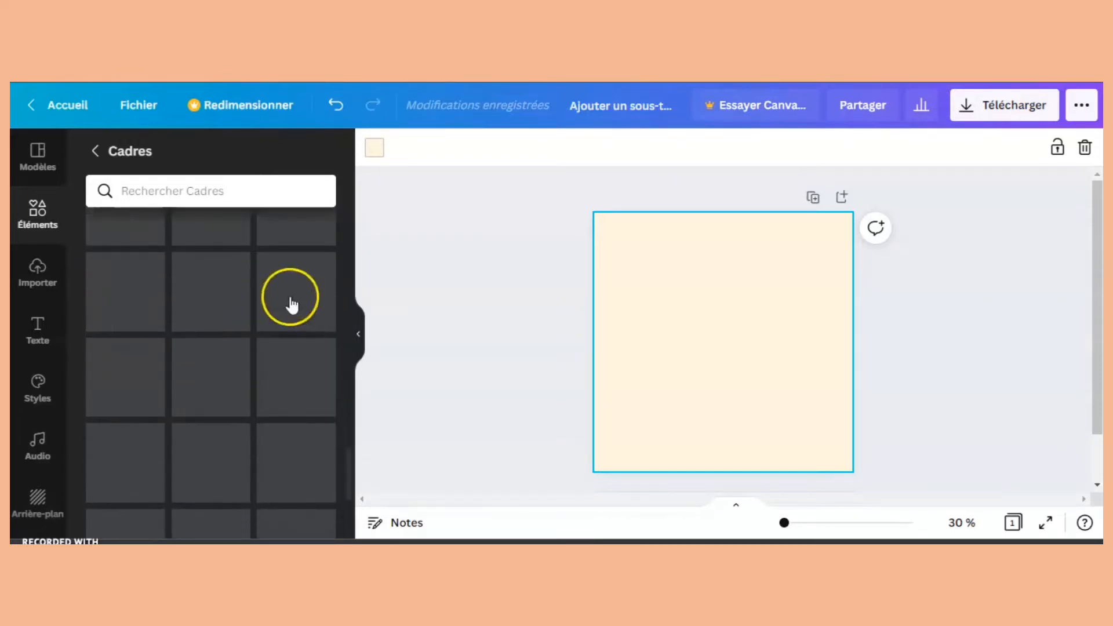
left_click(180, 189)
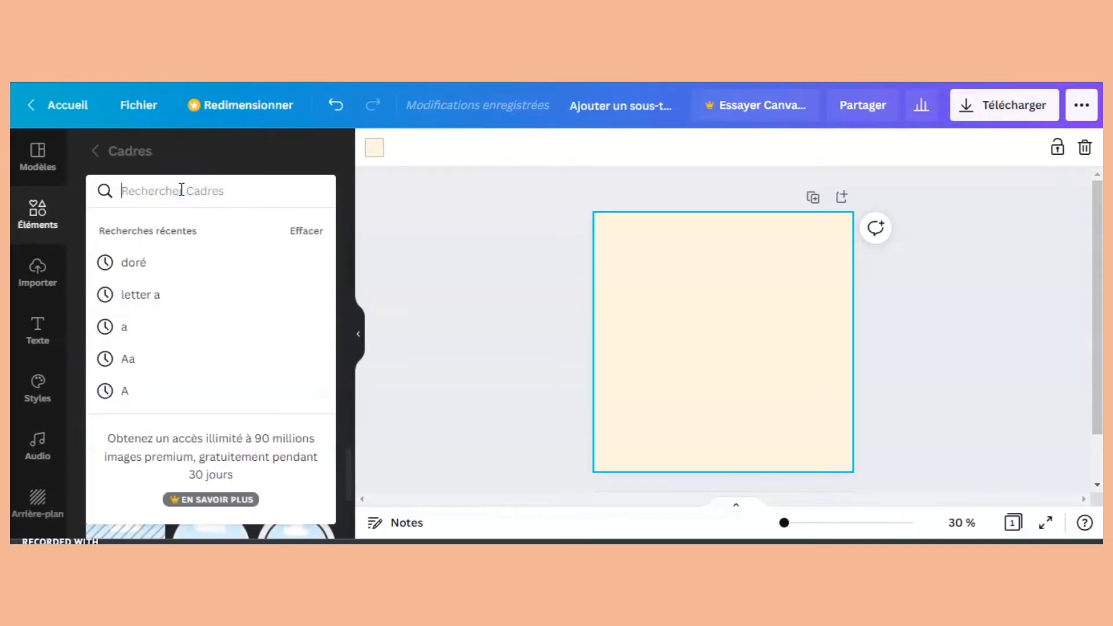
key("Caps_Lock")
type("M")
key("Caps_Lock")
key("Return")
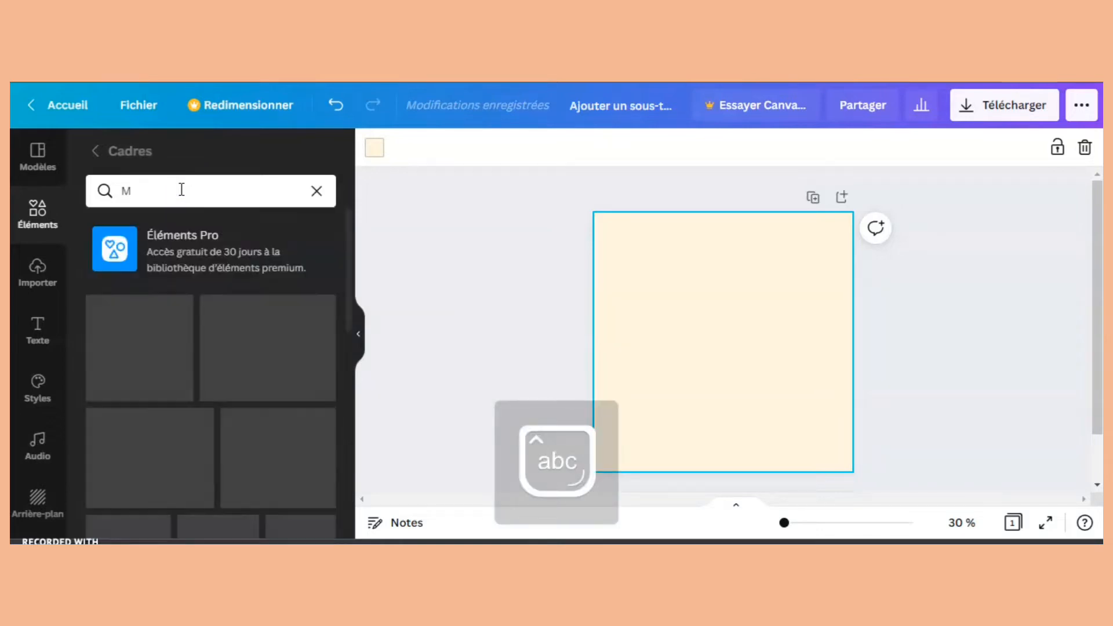
scroll(168, 342, "down", 1)
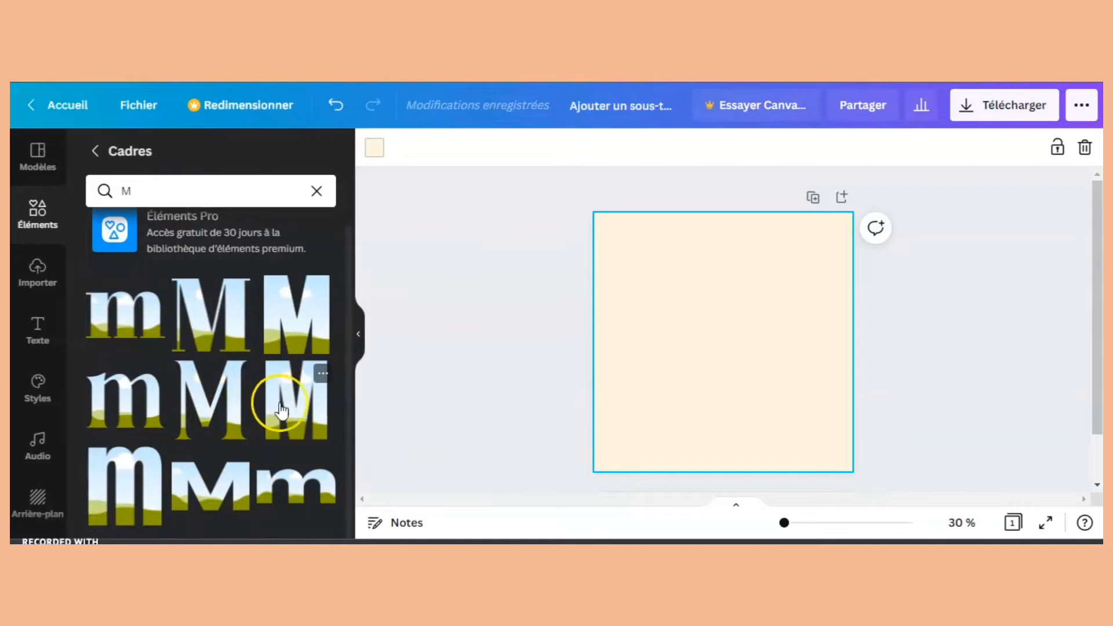
- Try a bold M frame, replace it with the thin-stemmed serif M, then shrink it and place it near the page's left edge
left_click(299, 413)
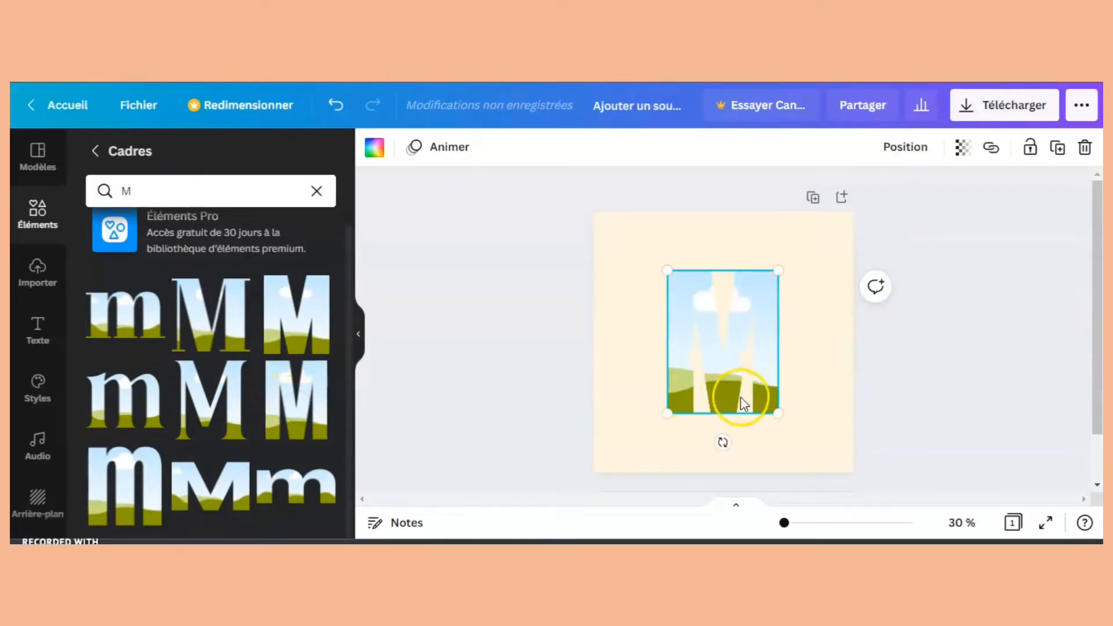
key("Delete")
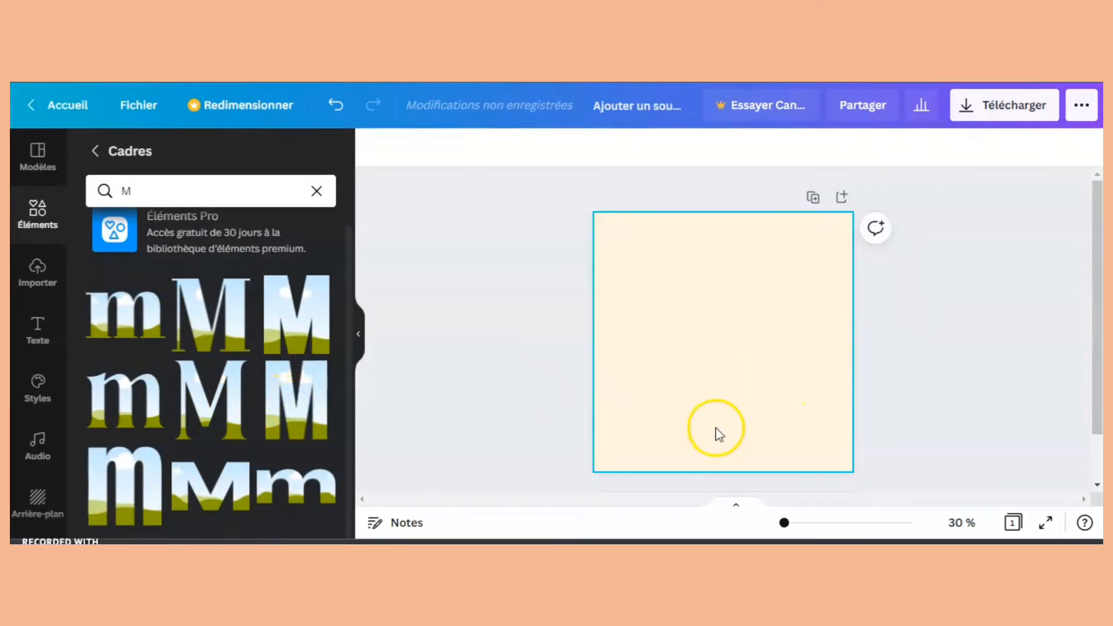
left_click(212, 327)
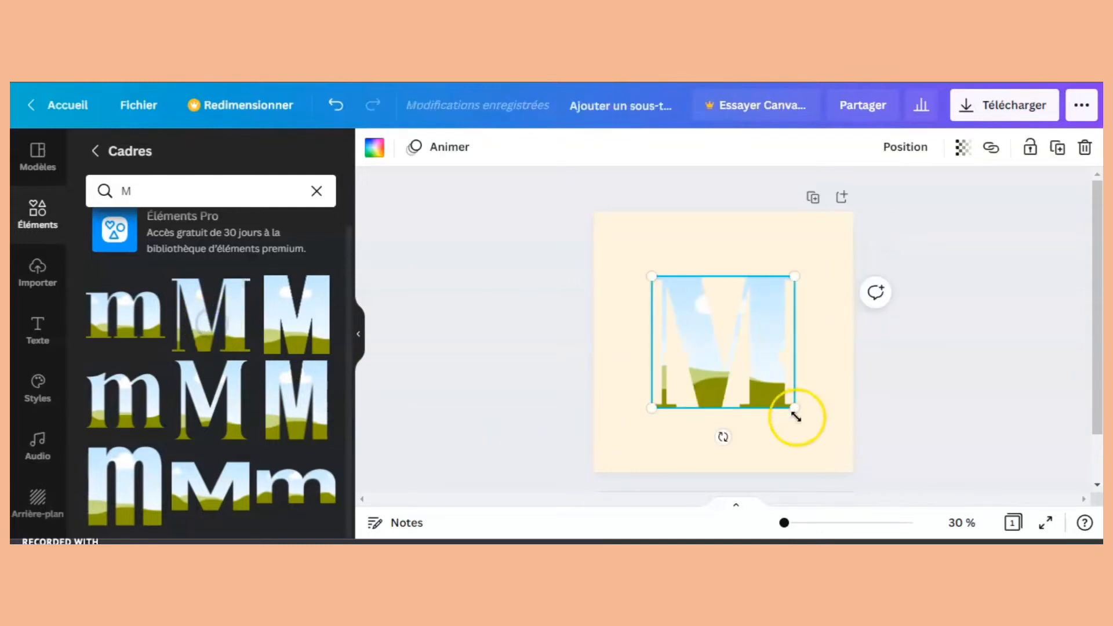
left_click_drag(797, 417, 703, 352)
left_click_drag(708, 313, 672, 350)
- Find the serif capital E frame, add it, and shrink it to the M's height just right of the M
left_click(125, 190)
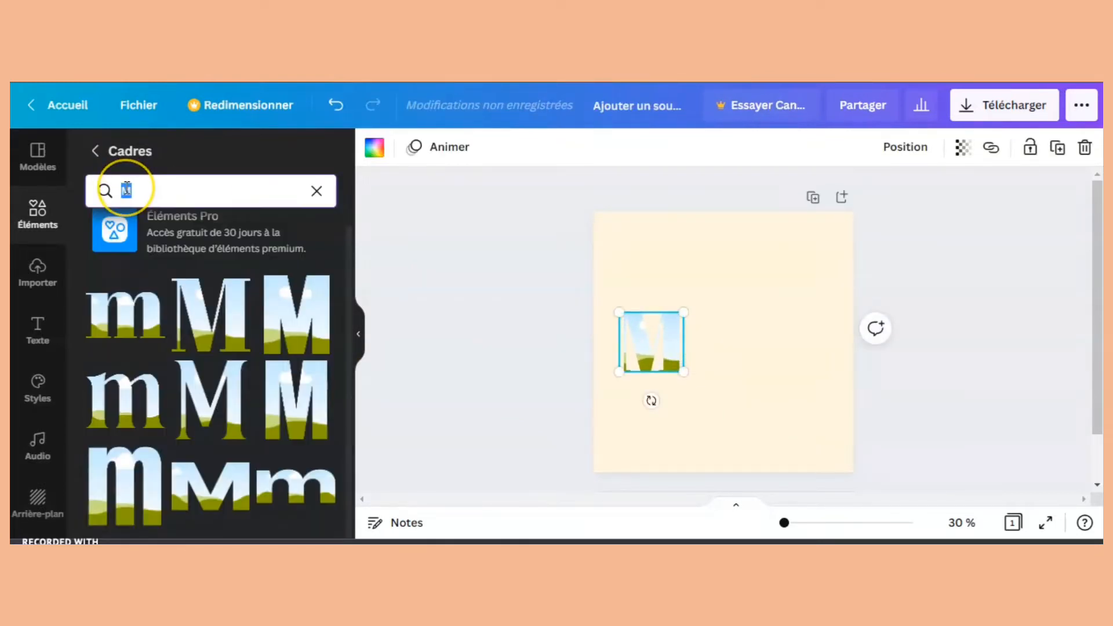
type("e")
key("Return")
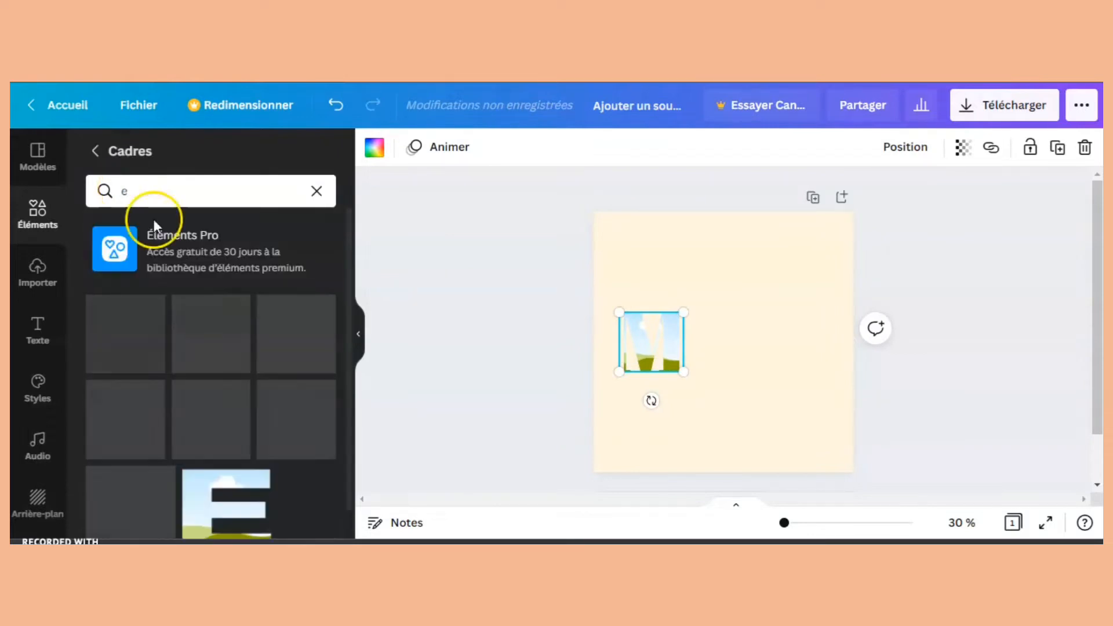
scroll(225, 426, "down", 1)
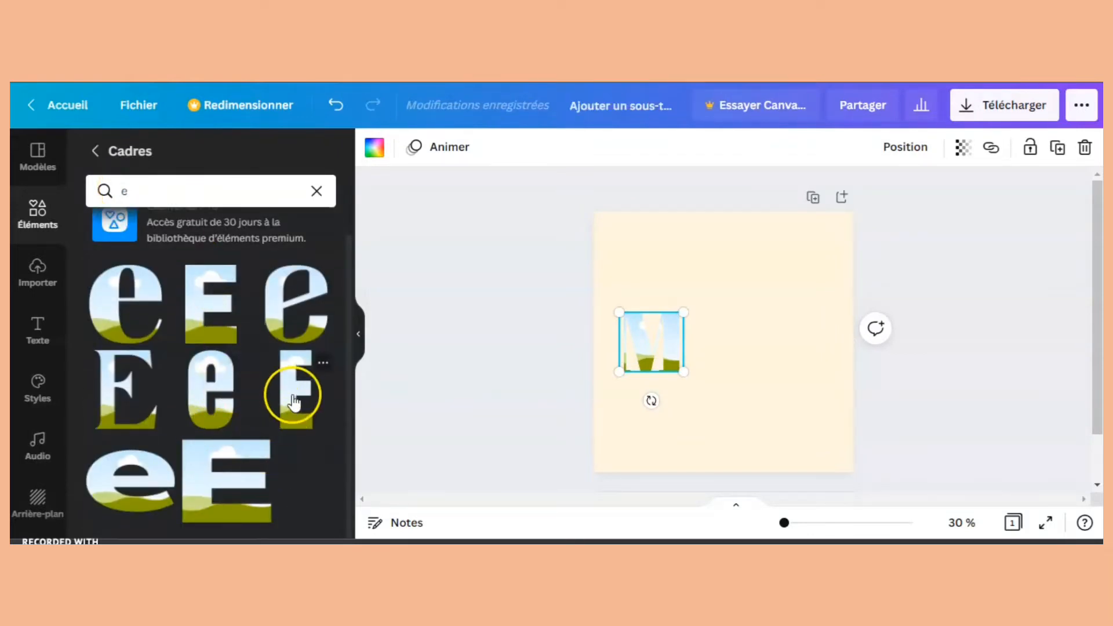
left_click(113, 402)
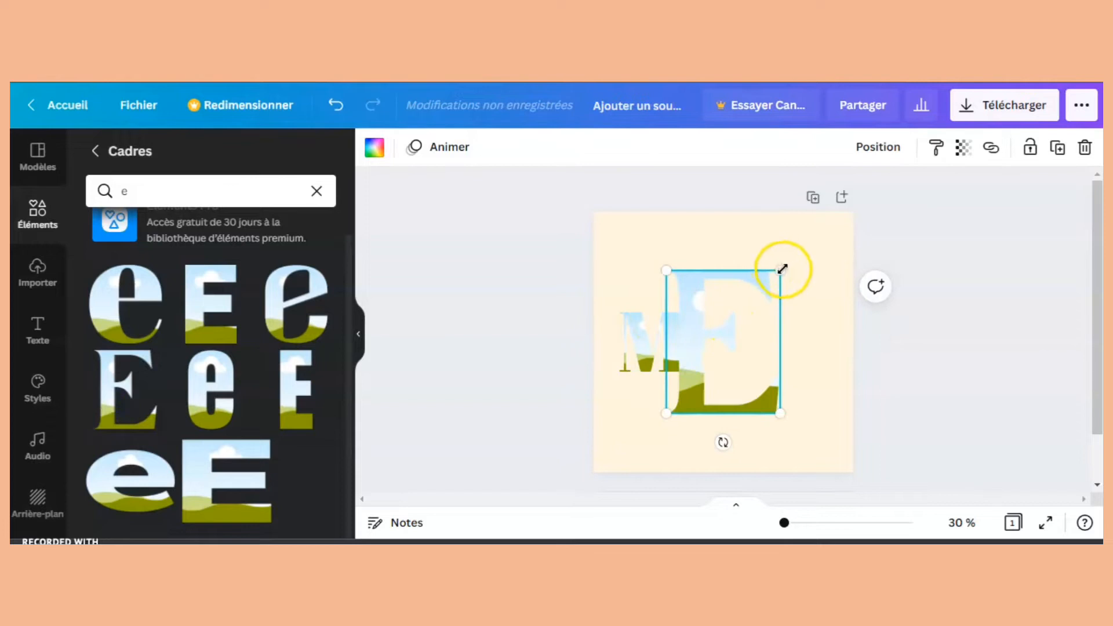
left_click_drag(782, 269, 770, 322)
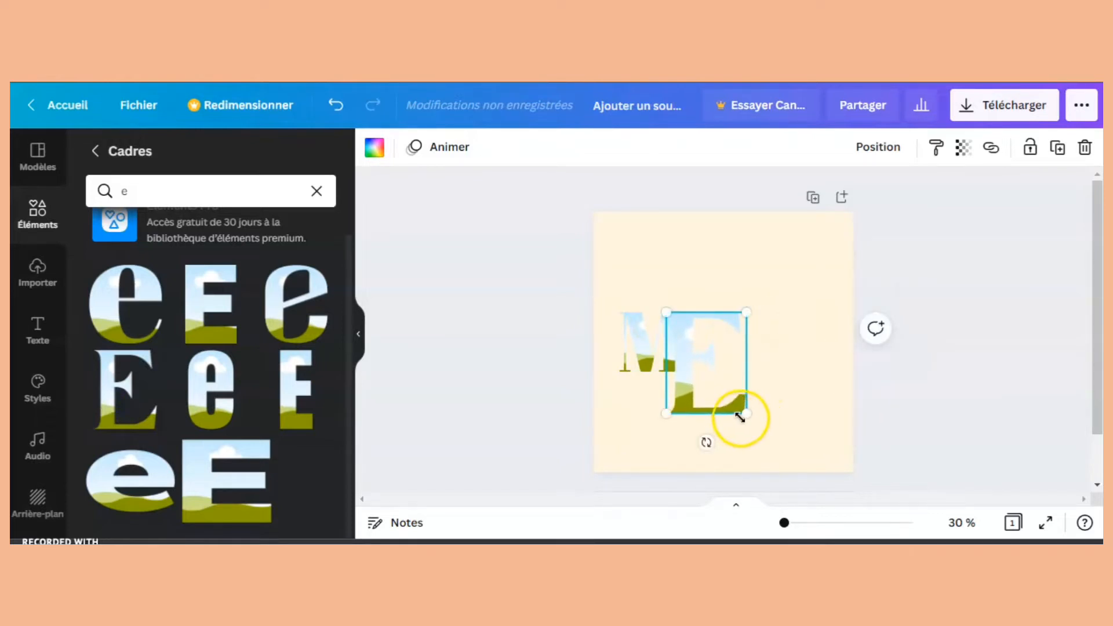
left_click_drag(739, 417, 700, 343)
- Search the frames for "o", add a serif O, and size and place it directly after the E
left_click(161, 191)
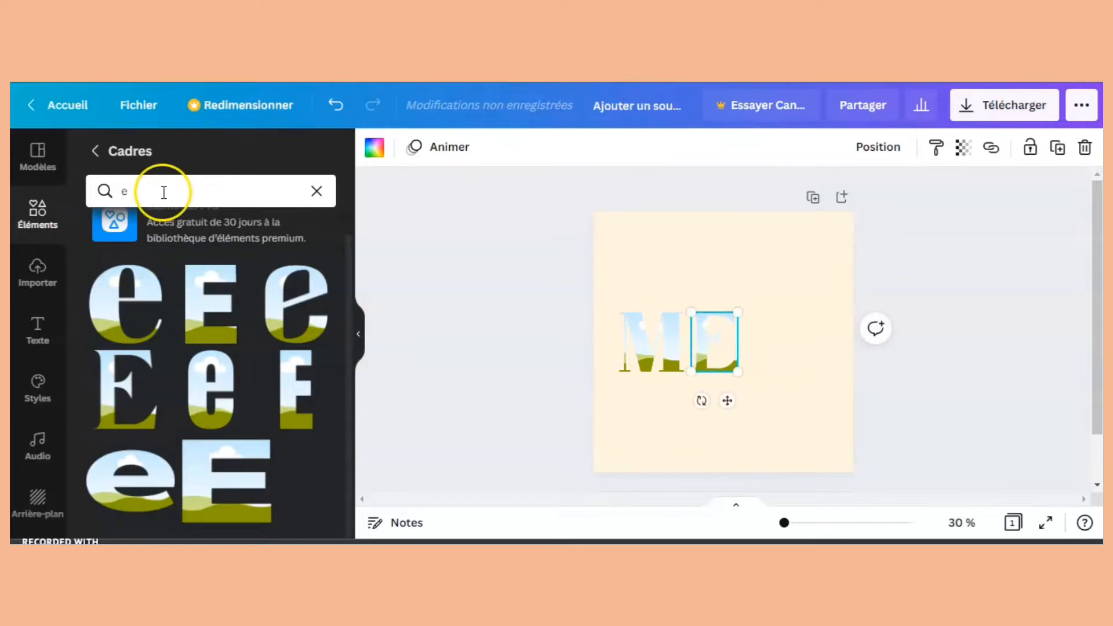
key("BackSpace")
type("o")
key("Return")
left_click(142, 406)
left_click_drag(760, 379, 826, 338)
left_click_drag(840, 230, 780, 314)
- Search the frames for "r", add a serif R, and shrink and place it directly after the O
double_click(131, 193)
type("r")
key("Return")
left_click(224, 397)
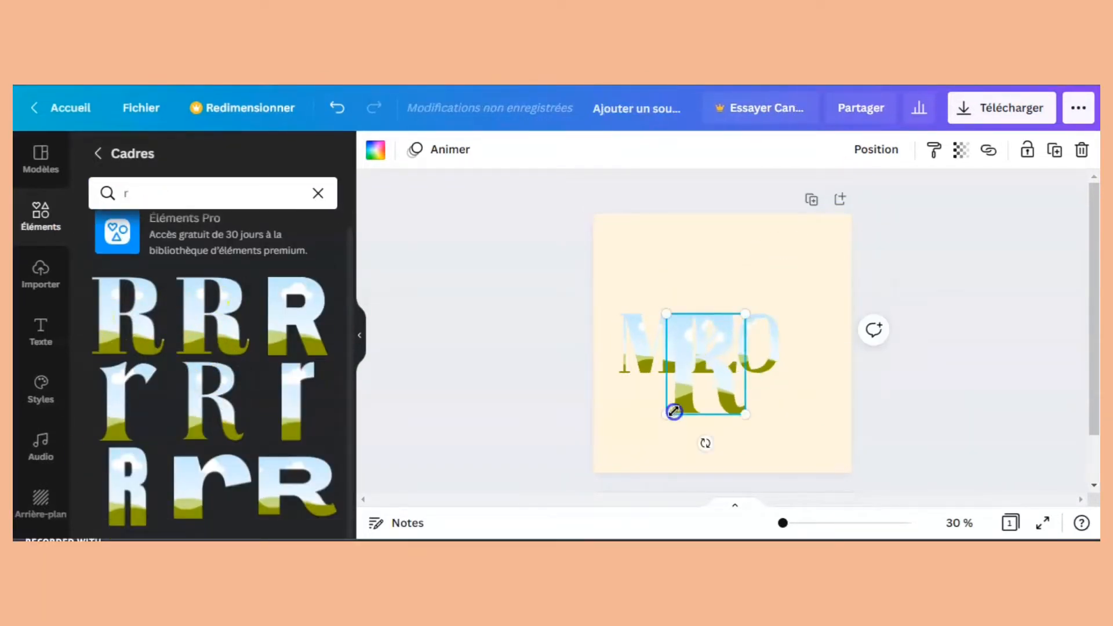
left_click_drag(666, 412, 699, 373)
left_click_drag(714, 356, 794, 355)
- Search the frames for "A", add the flared serif A, and shrink and place it directly after the R
double_click(181, 197)
type("a")
key("Return")
left_click(142, 191)
key("BackSpace")
type("A")
key("Return")
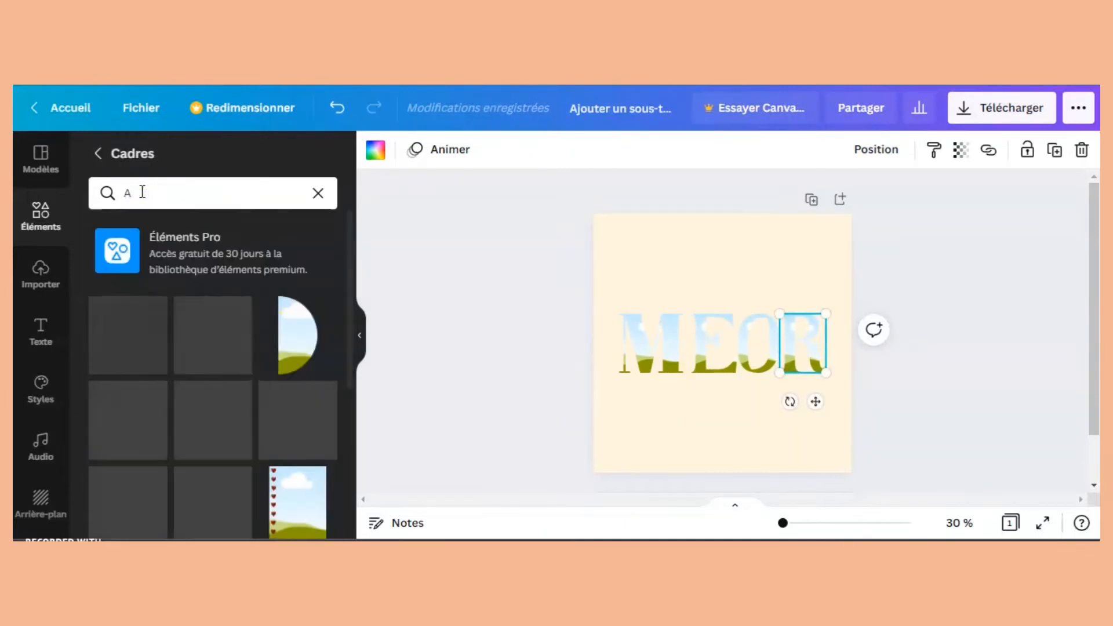
scroll(242, 432, "down", 5)
scroll(243, 432, "down", 5)
left_click(297, 357)
left_click_drag(671, 411, 729, 331)
left_click_drag(763, 306, 872, 340)
- Select all five MEORA letter frames and scale them down together so the word fits centred on the page
left_click_drag(928, 383, 605, 296)
left_click_drag(875, 373, 815, 367)
left_click_drag(619, 362, 620, 365)
left_click(1006, 338)
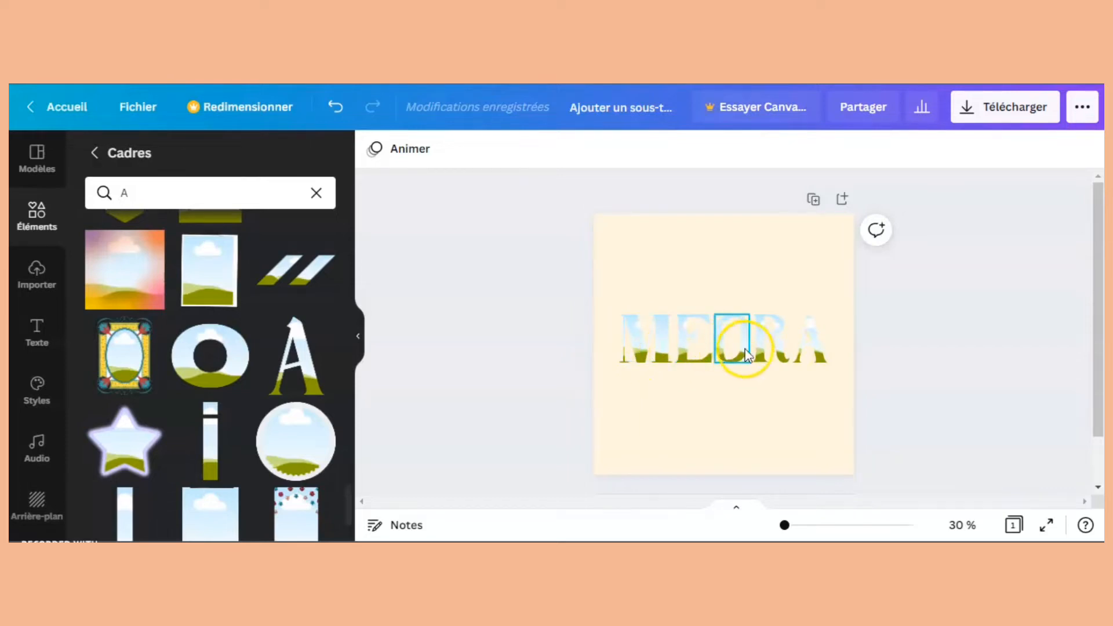
- Replace the M with the heavier serif M frame, shrunk to the other letters' height and placed before the E
left_click(169, 193)
key("BackSpace")
type("m")
key("Return")
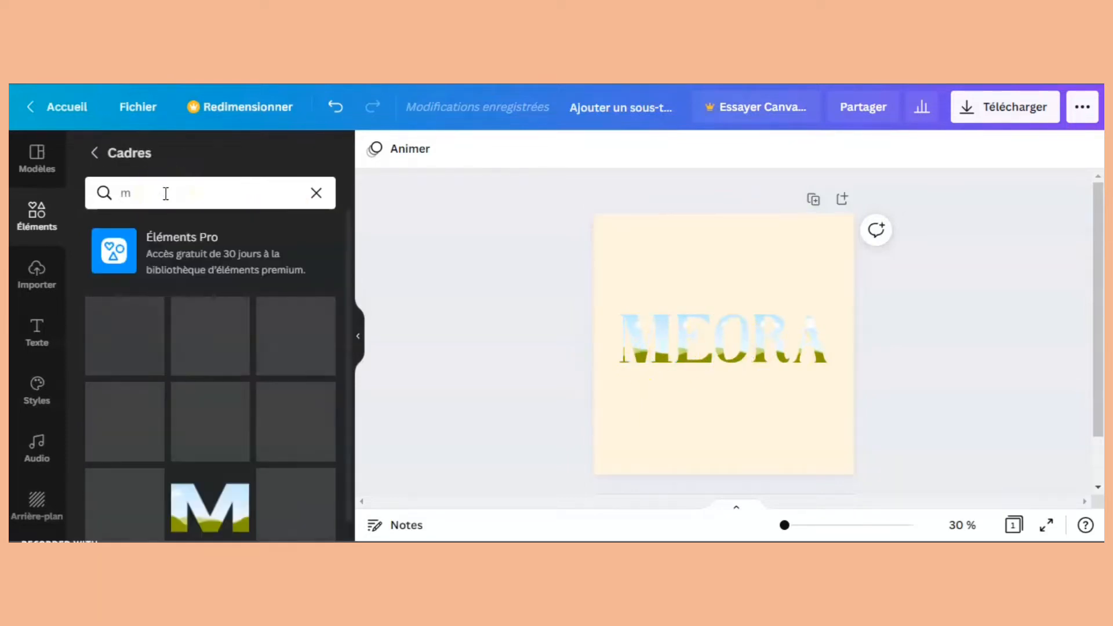
scroll(217, 399, "down", 1)
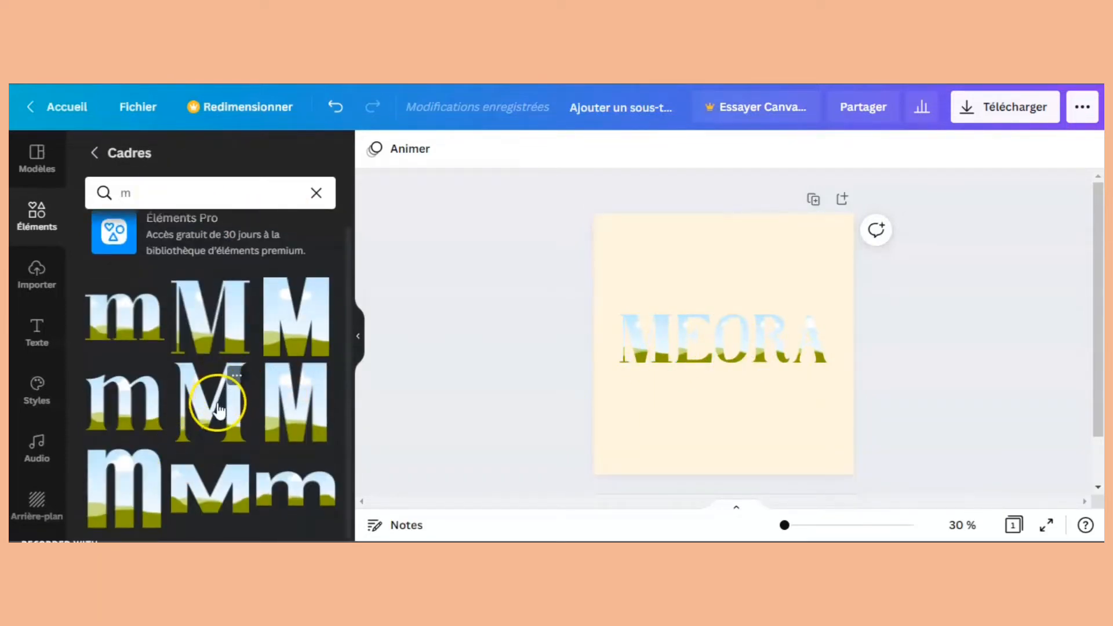
left_click(216, 405)
left_click(639, 355)
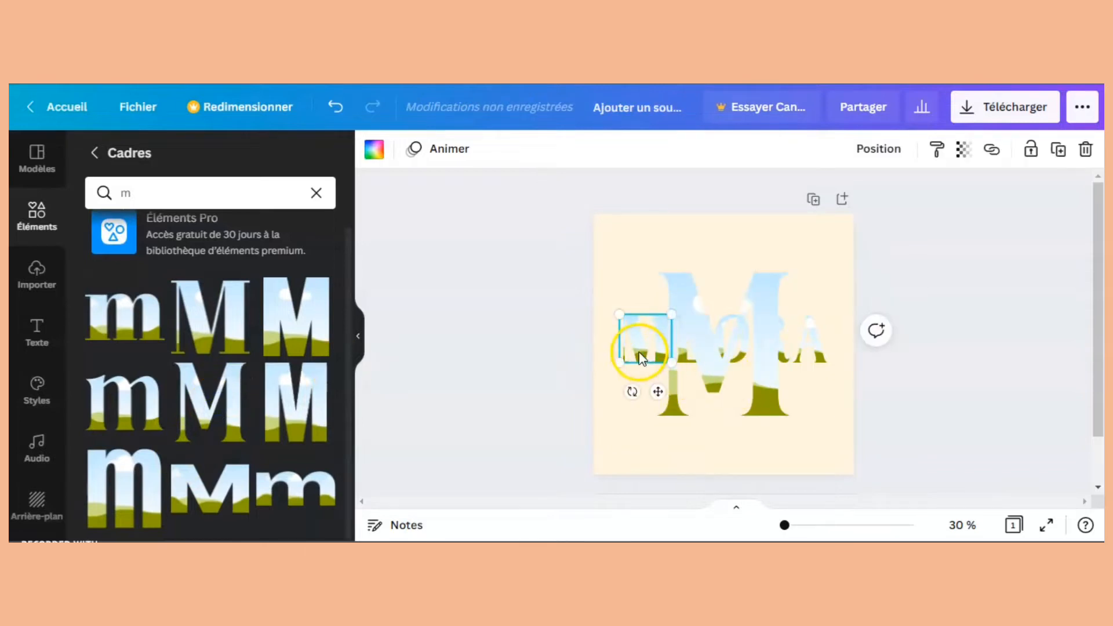
key("Delete")
left_click_drag(771, 400, 661, 346)
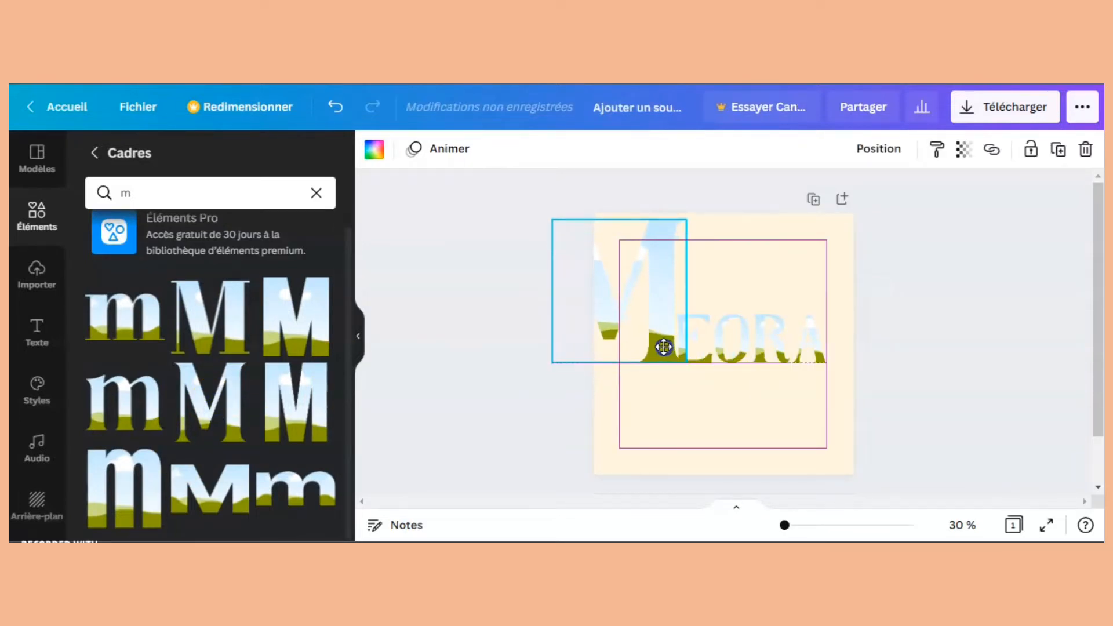
left_click_drag(558, 215, 658, 338)
- Select all the letter frames and space them evenly horizontally
left_click_drag(571, 322, 828, 342)
left_click(906, 152)
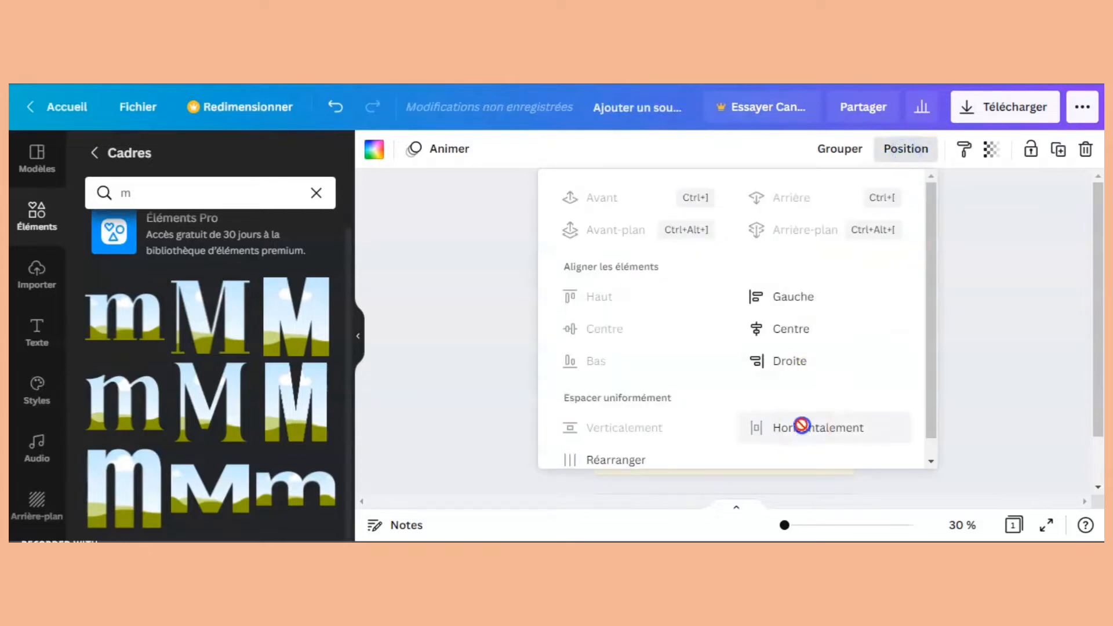
left_click(803, 427)
left_click(996, 306)
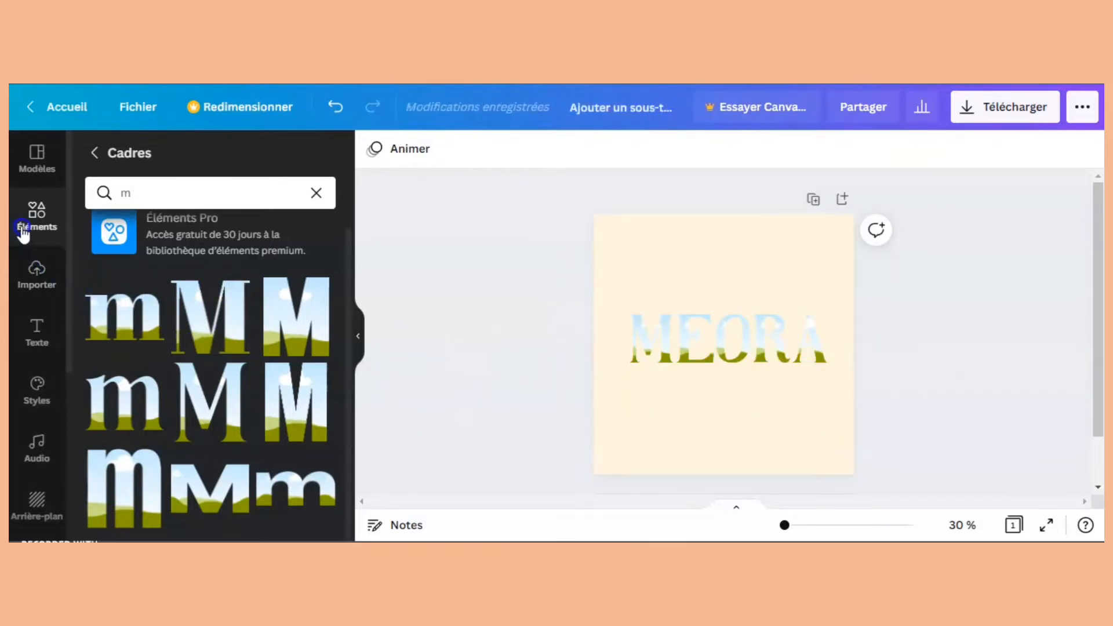
- Clear the frame search and search the photo elements for "doré"
left_click(316, 192)
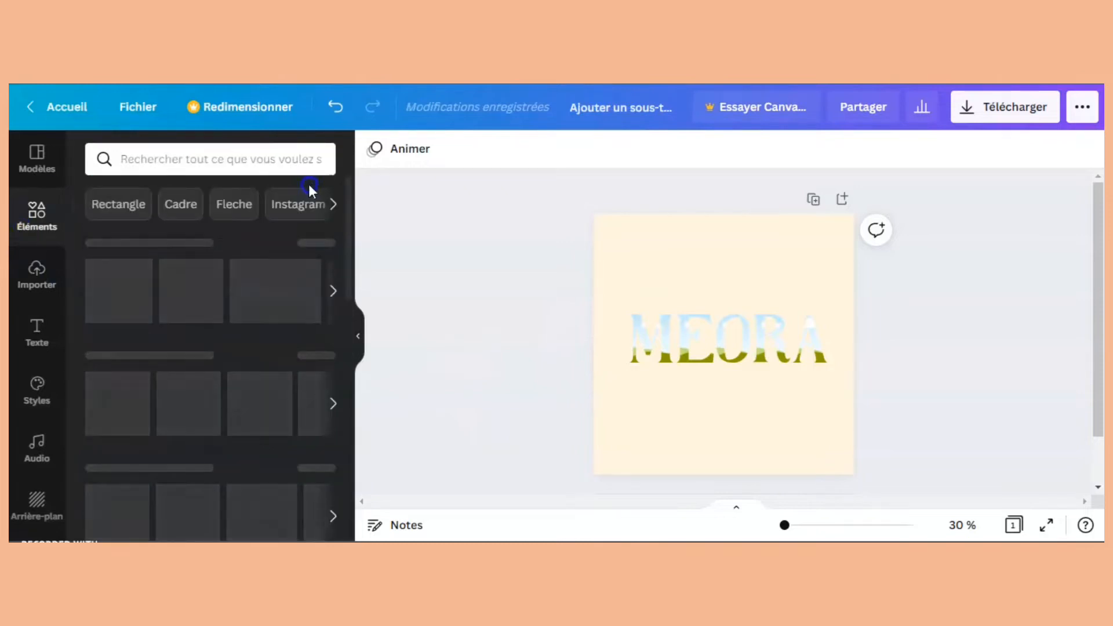
left_click(194, 163)
type("doré")
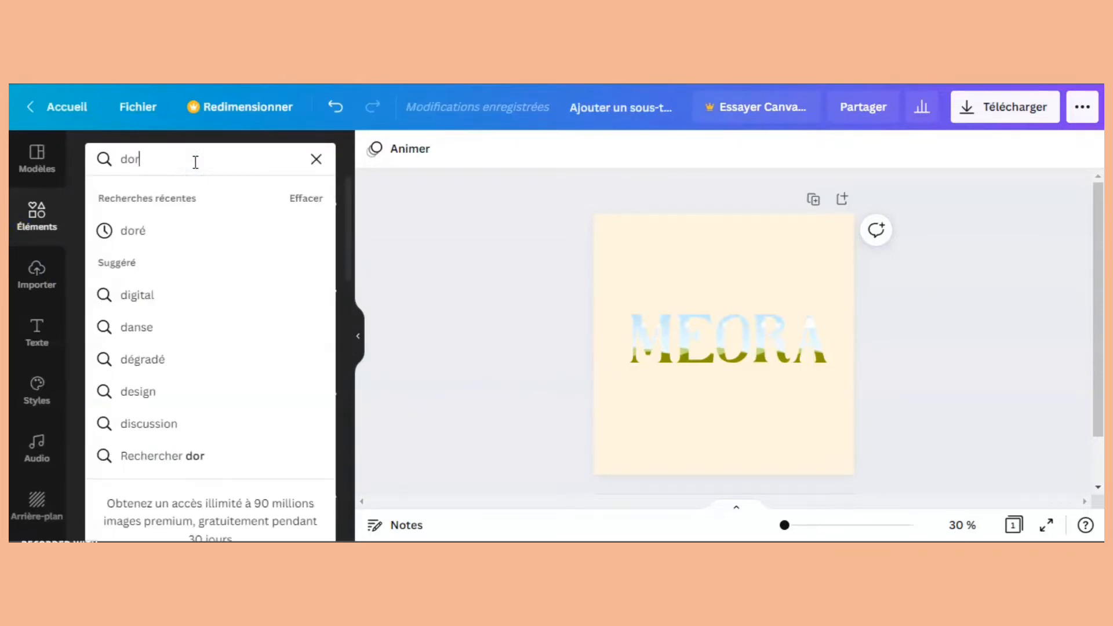
key("Return")
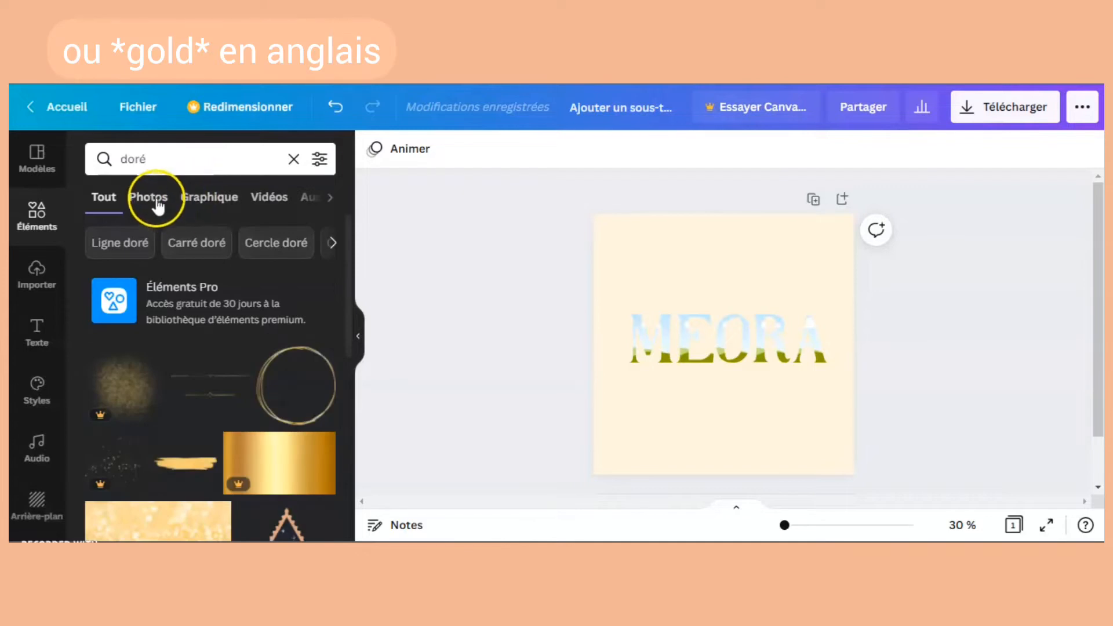
left_click(149, 199)
- Fill the MEORA letter frames with the light gold grainy texture photo
scroll(170, 410, "down", 8)
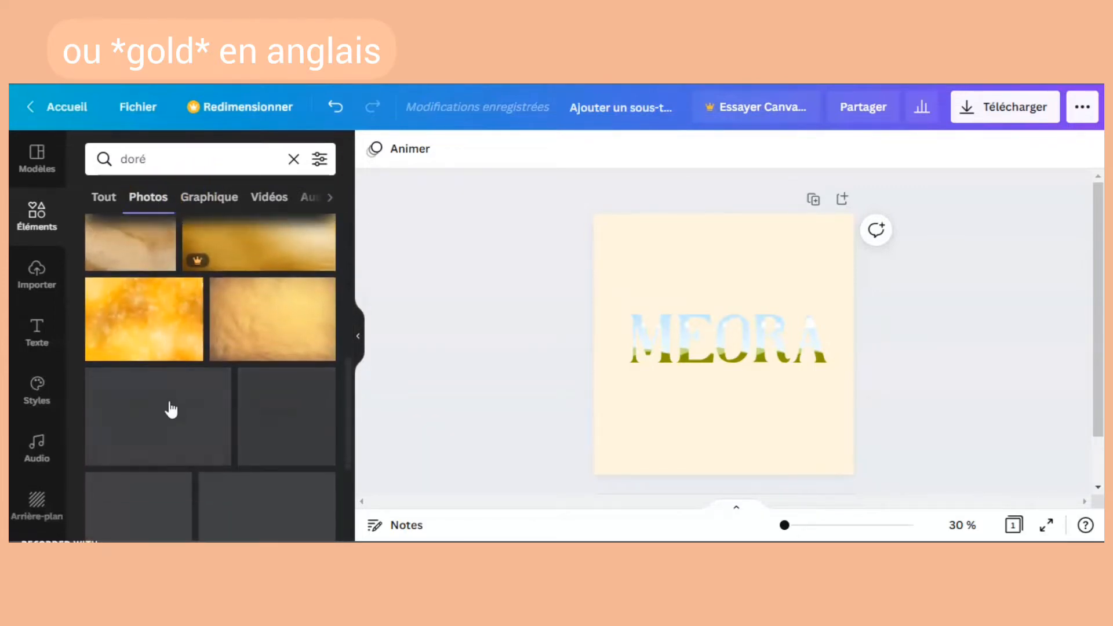
scroll(170, 409, "down", 3)
scroll(170, 409, "down", 5)
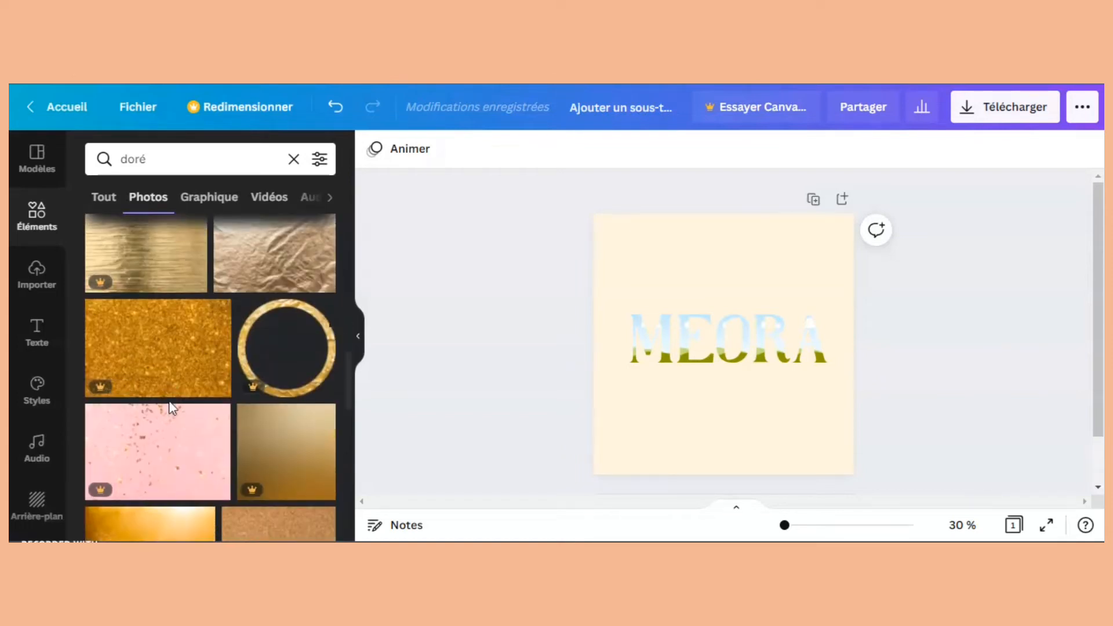
scroll(170, 409, "down", 5)
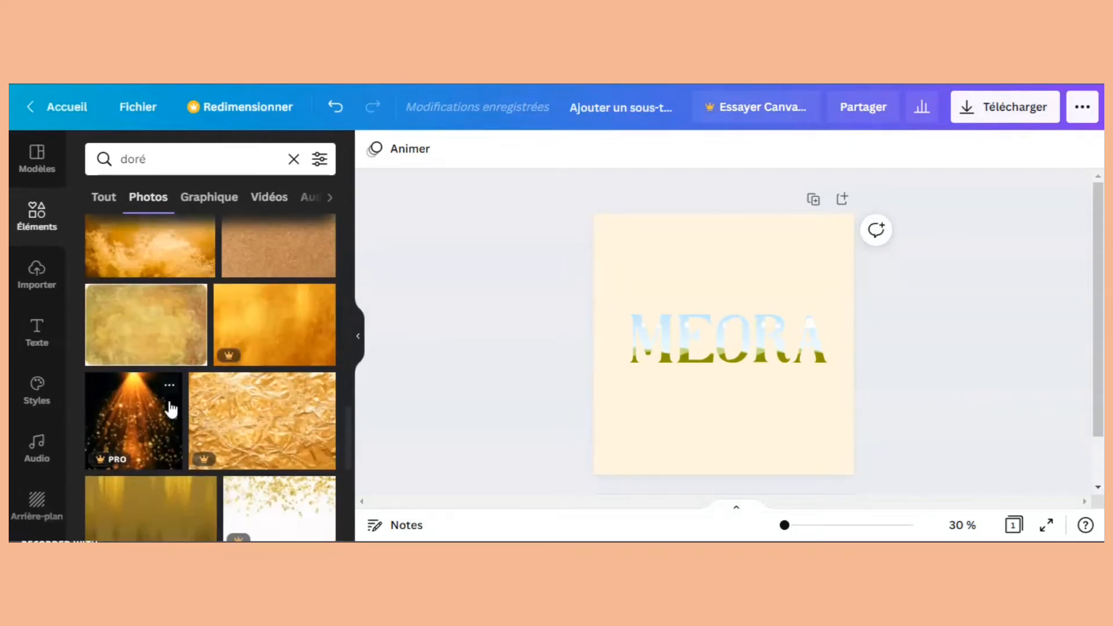
scroll(171, 409, "down", 2)
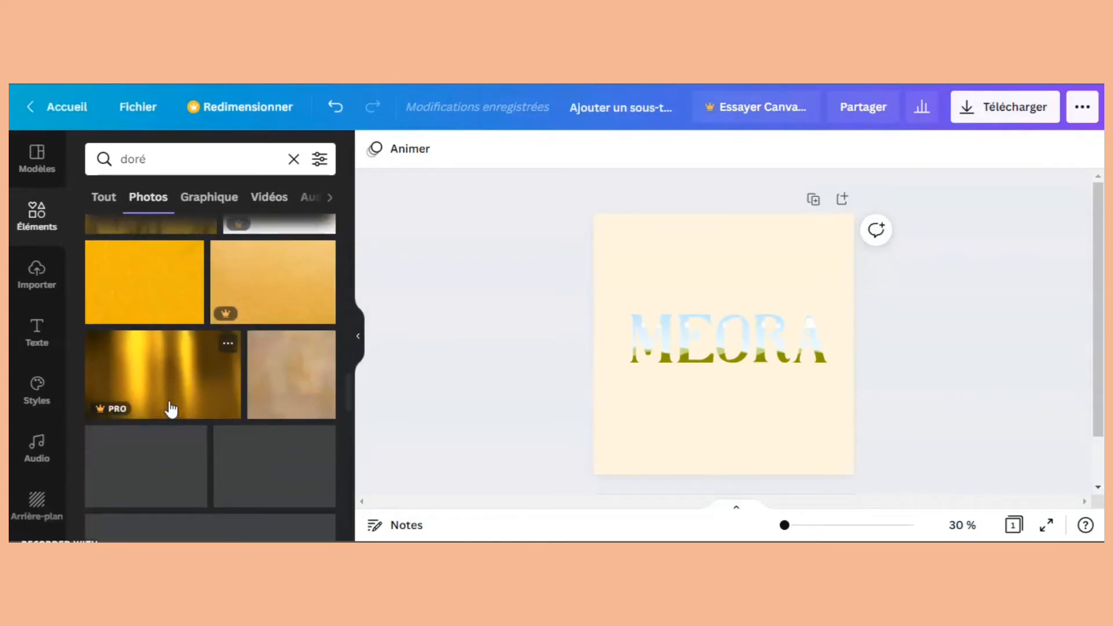
scroll(173, 408, "up", 1)
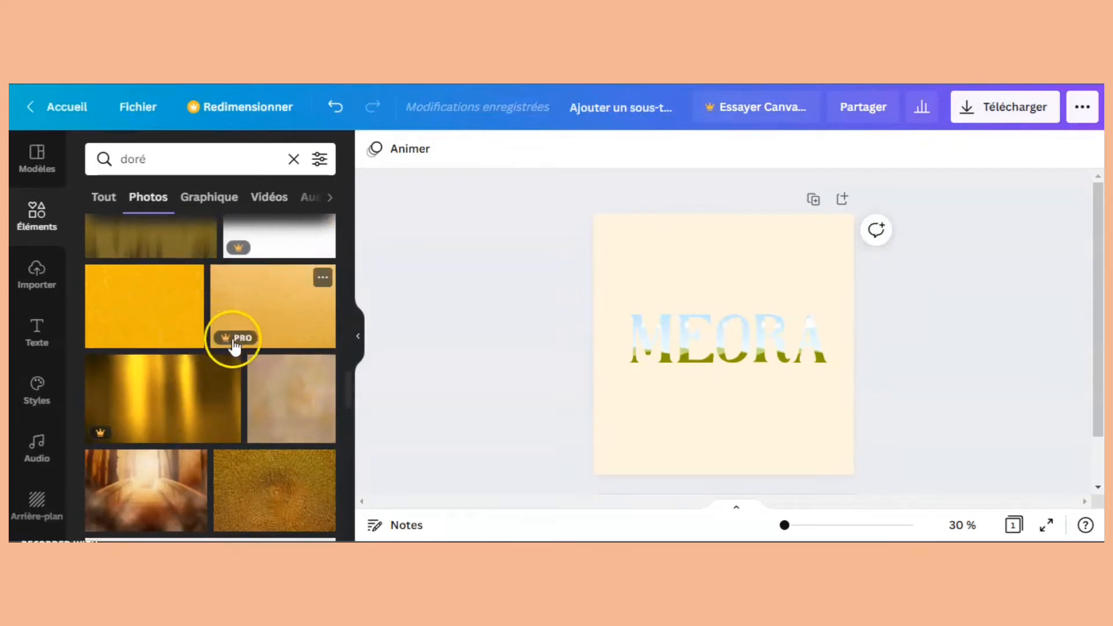
scroll(186, 406, "down", 3)
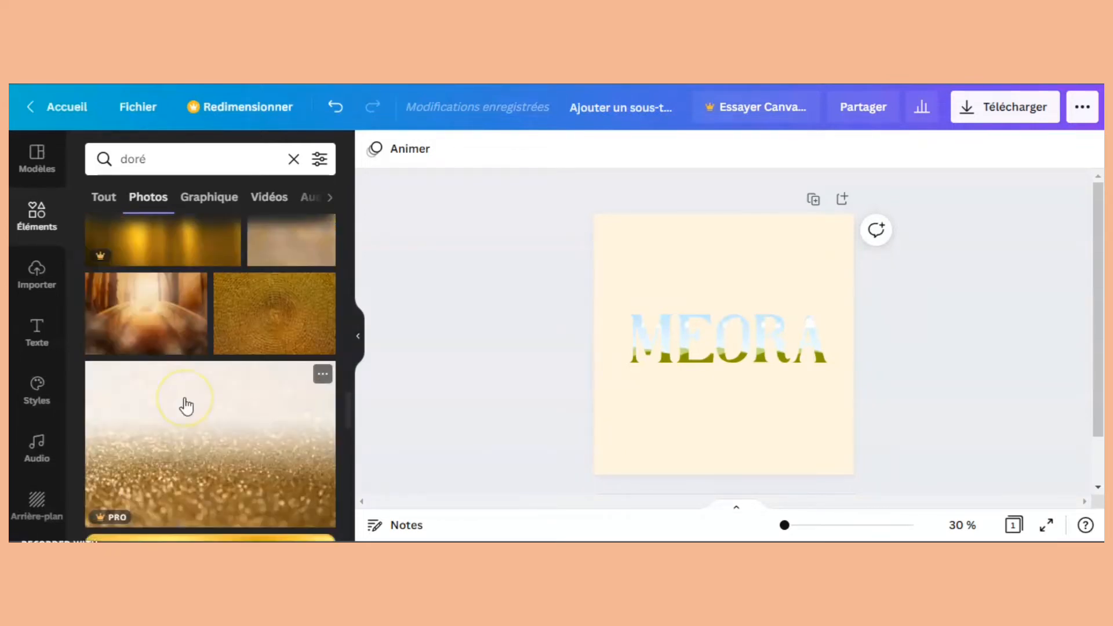
scroll(186, 406, "down", 4)
scroll(186, 404, "up", 1)
scroll(187, 404, "down", 2)
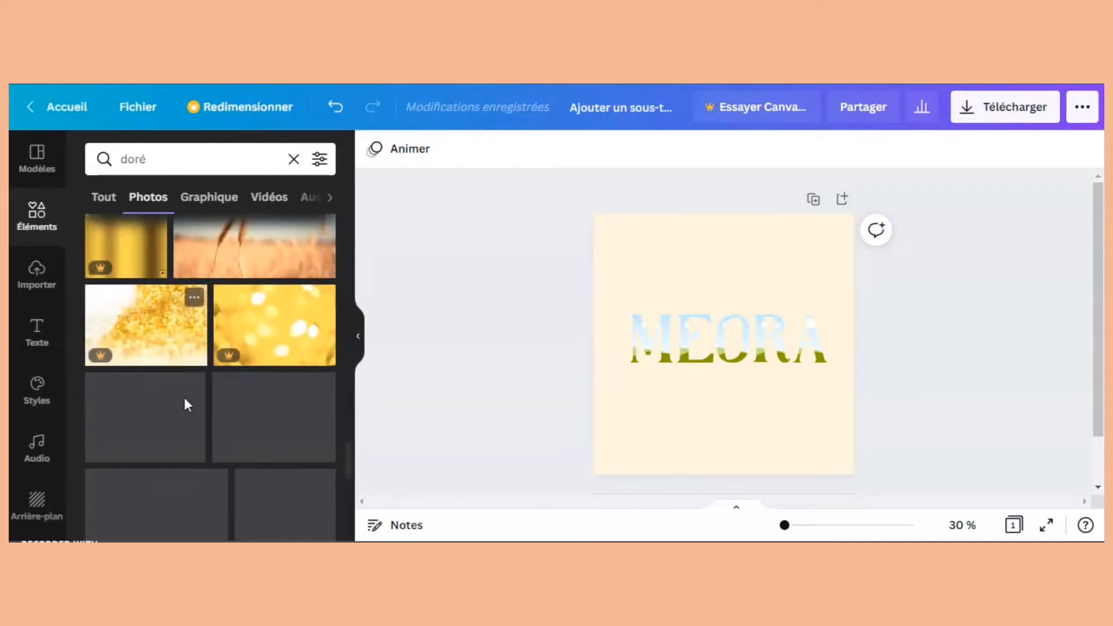
scroll(186, 398, "up", 10)
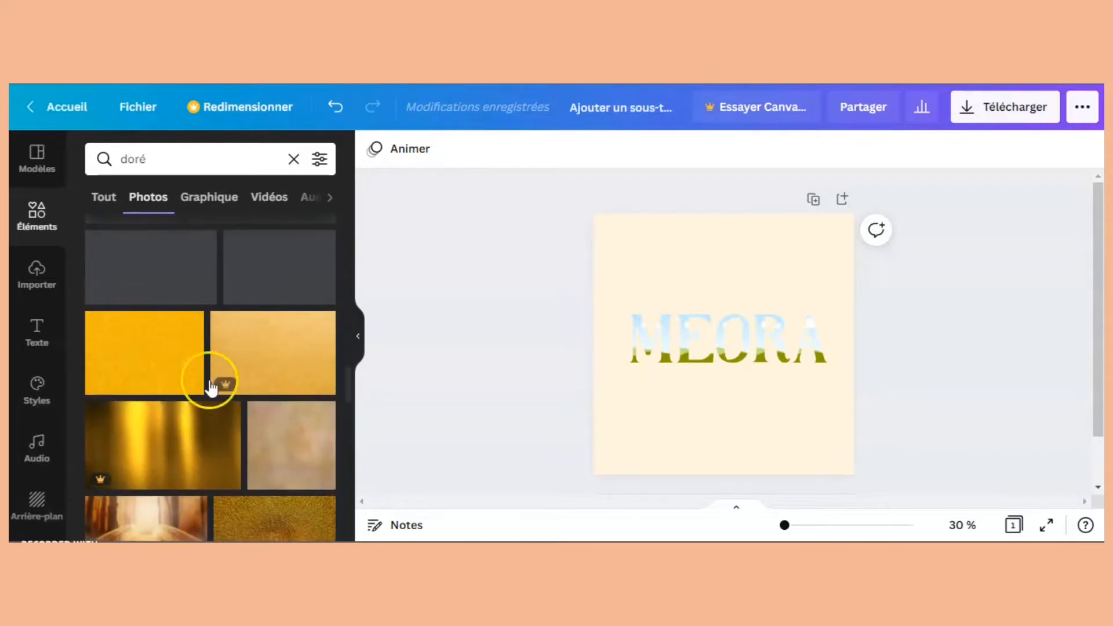
left_click_drag(273, 350, 822, 355)
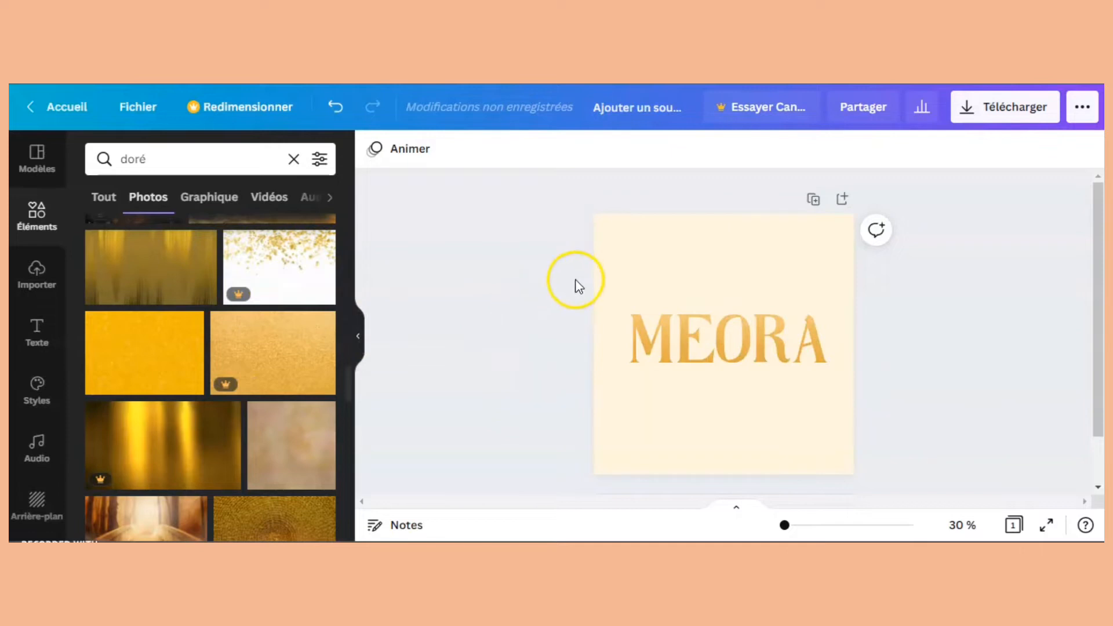
left_click_drag(558, 316, 813, 345)
left_click(613, 254)
left_click_drag(523, 348, 817, 331)
left_click(851, 396)
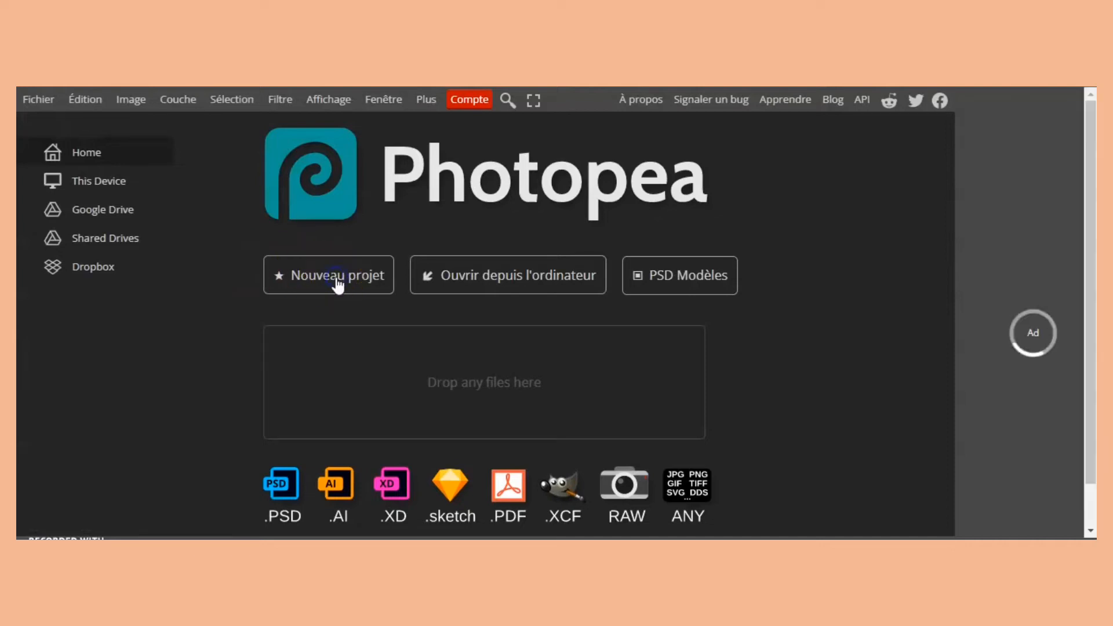
- In Photopea, create a new project from the FB Page Cover preset, 1640 x 664 px, with a white background
left_click(338, 285)
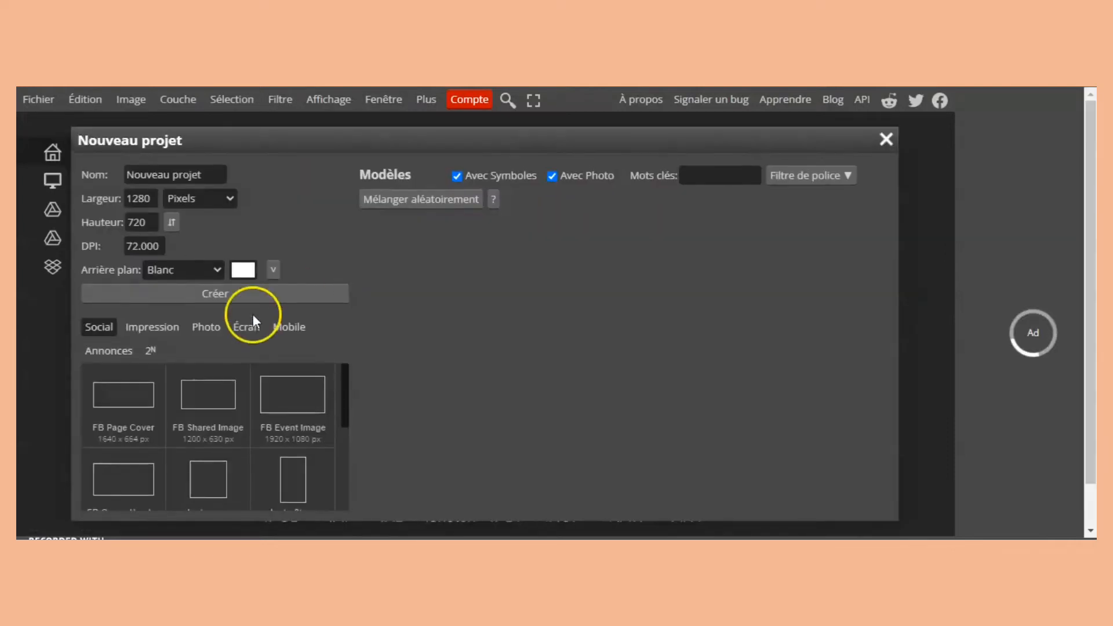
left_click(126, 399)
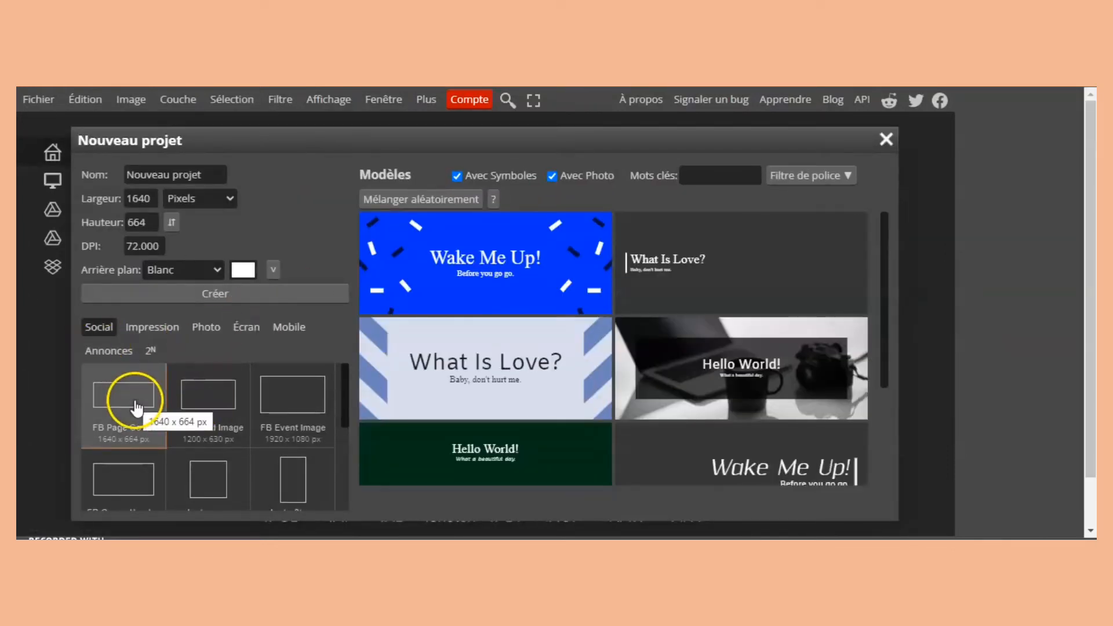
left_click(208, 293)
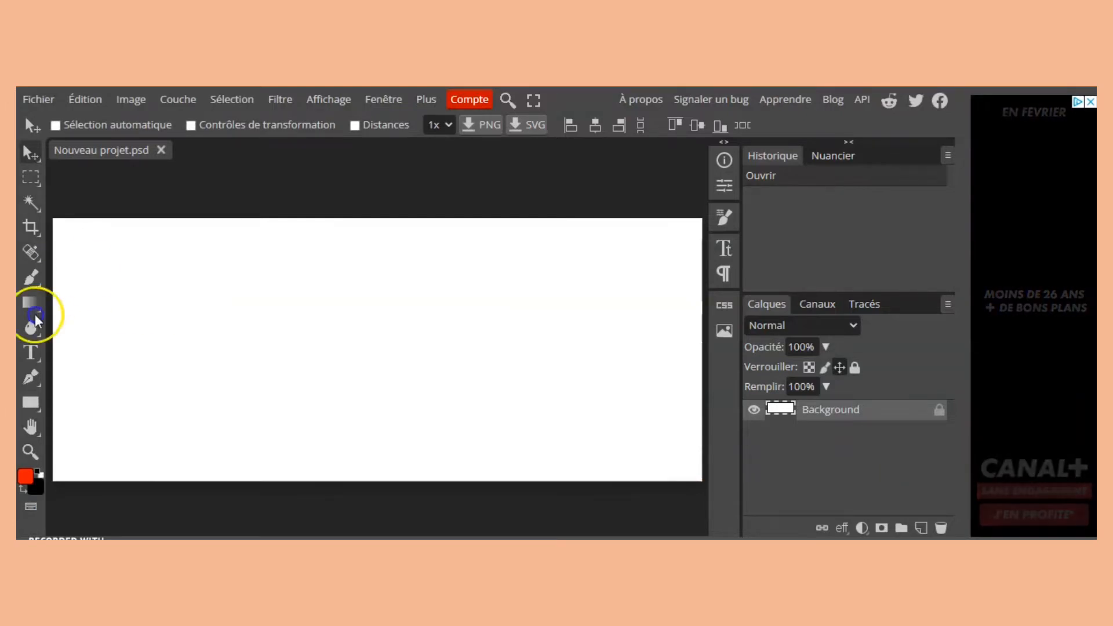
- Add a text layer reading "design" on the blank white page
left_click(31, 352)
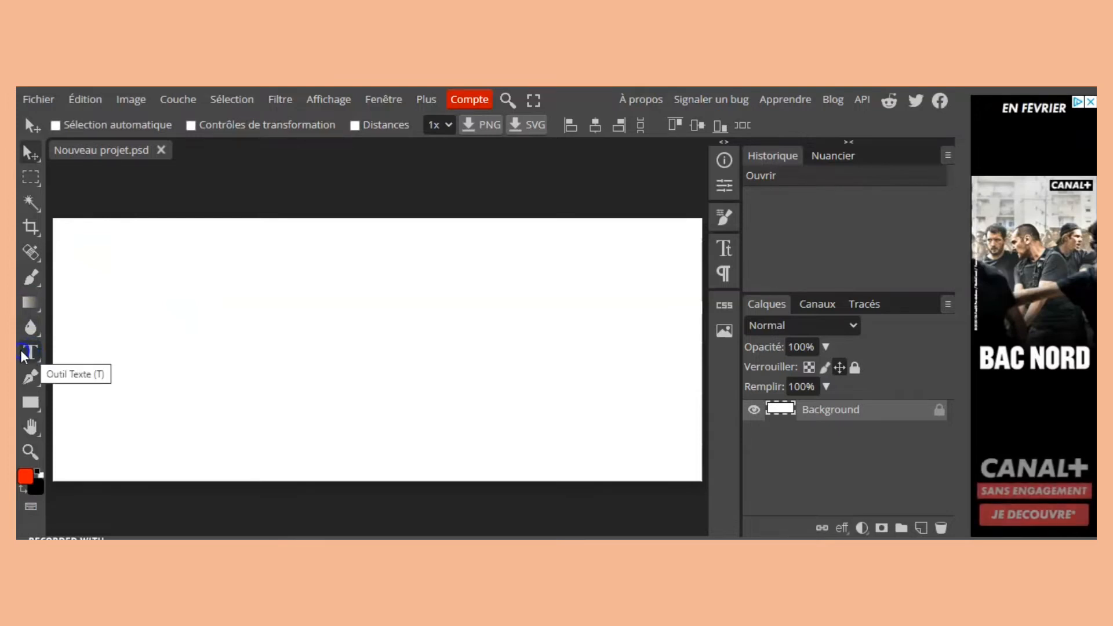
left_click(31, 353)
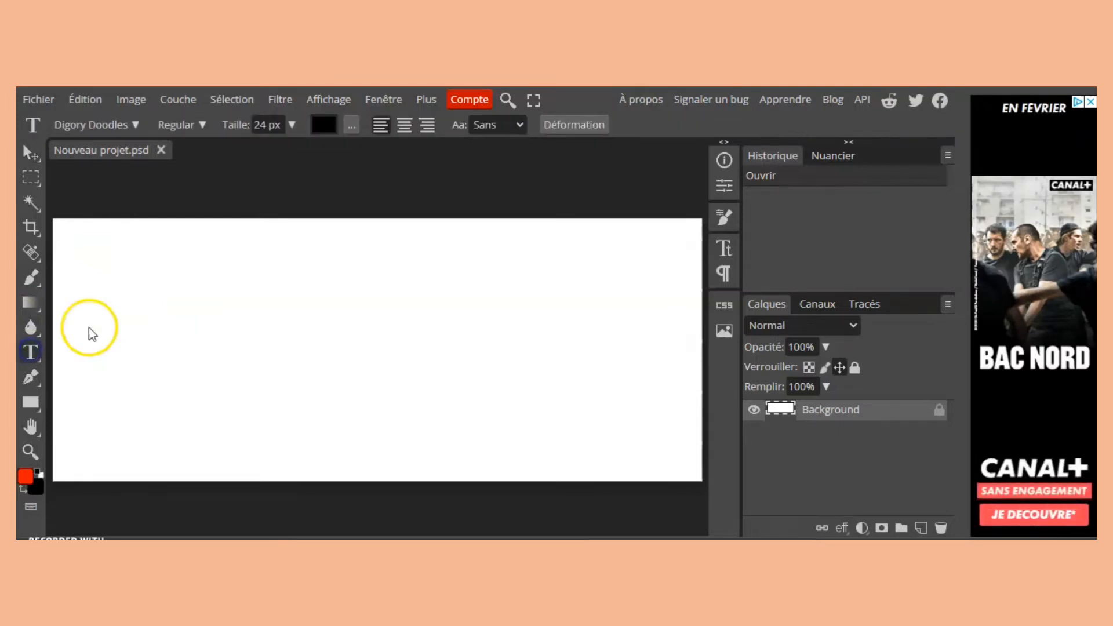
left_click(197, 316)
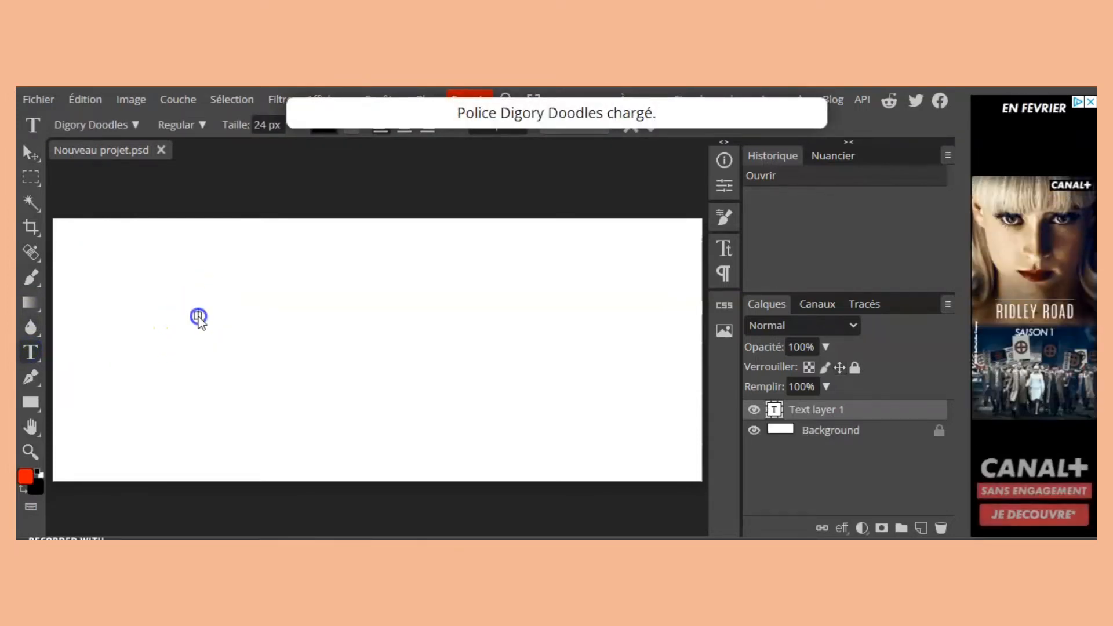
type("design")
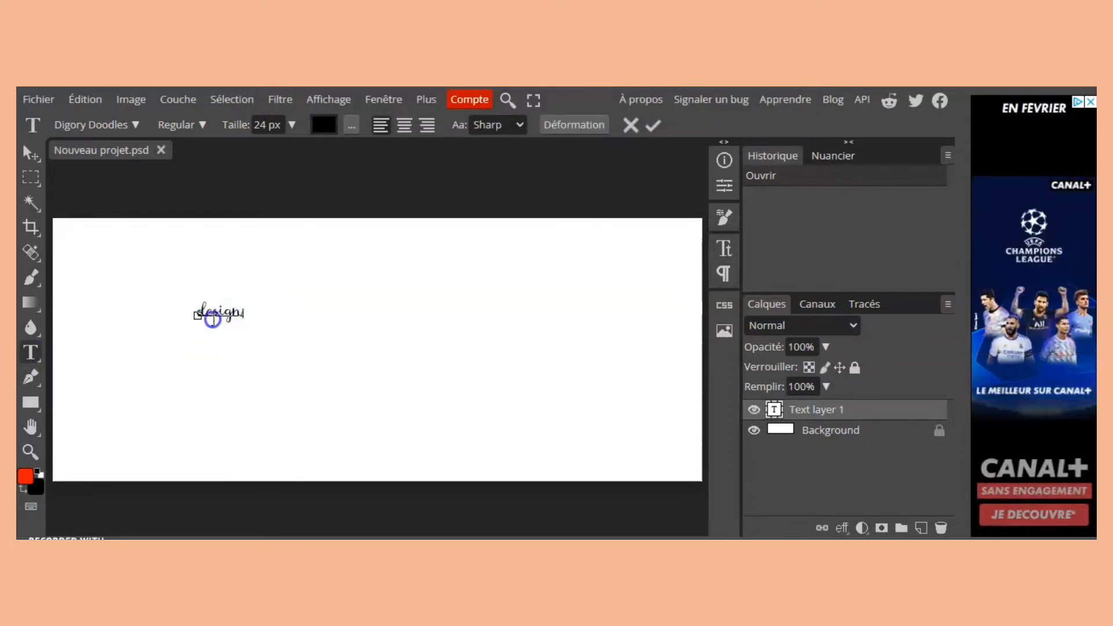
- Enlarge the word "design" to 138 px and move it toward the middle of the page
double_click(224, 313)
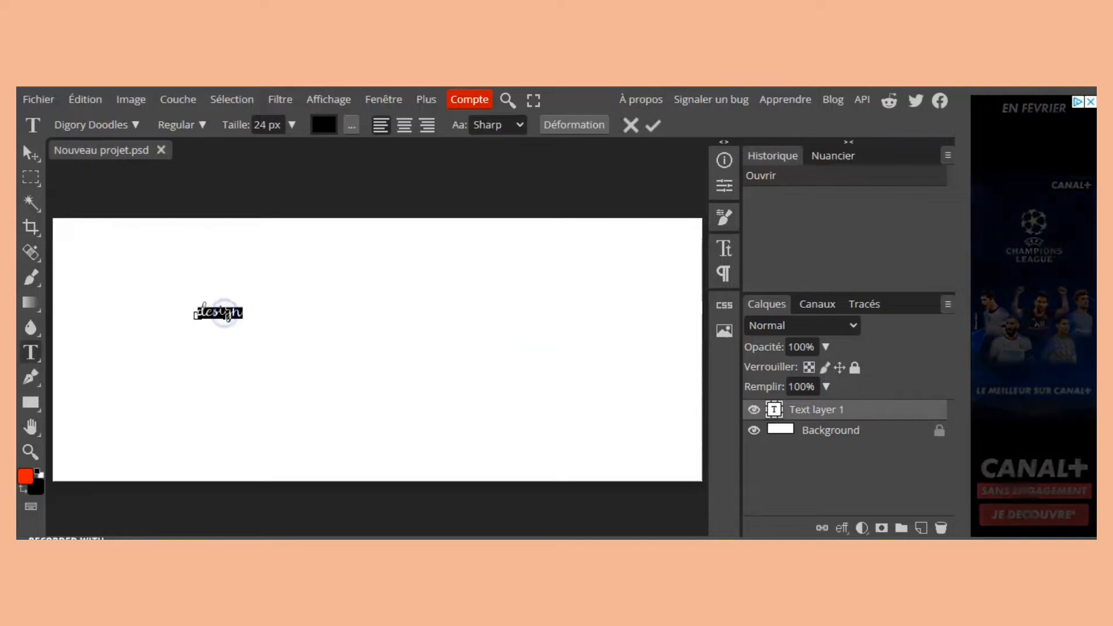
left_click(724, 250)
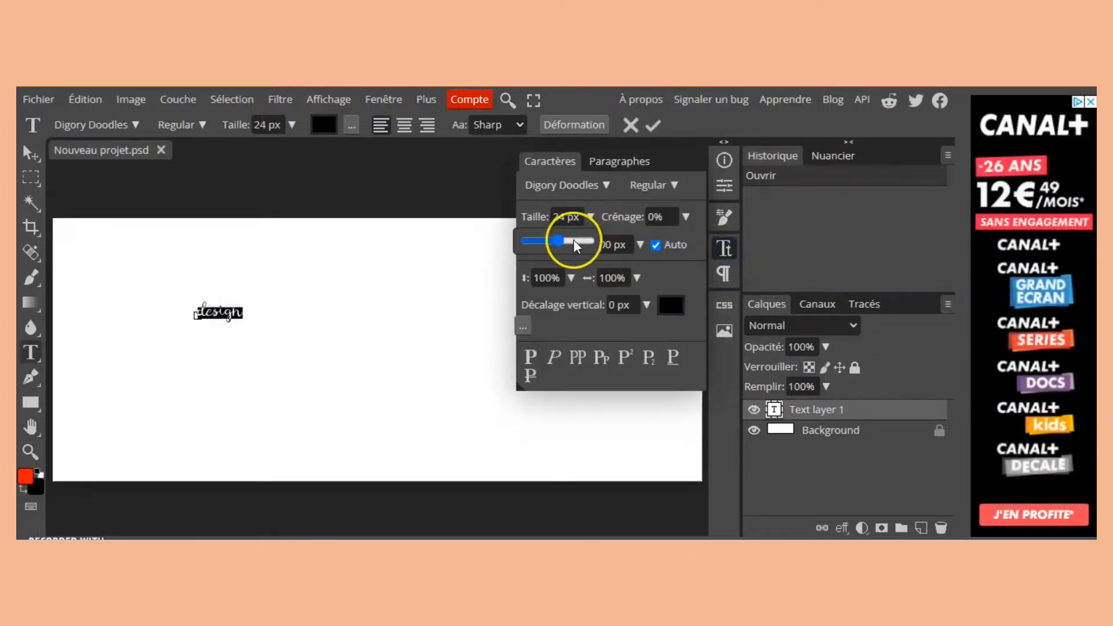
left_click_drag(562, 244, 589, 242)
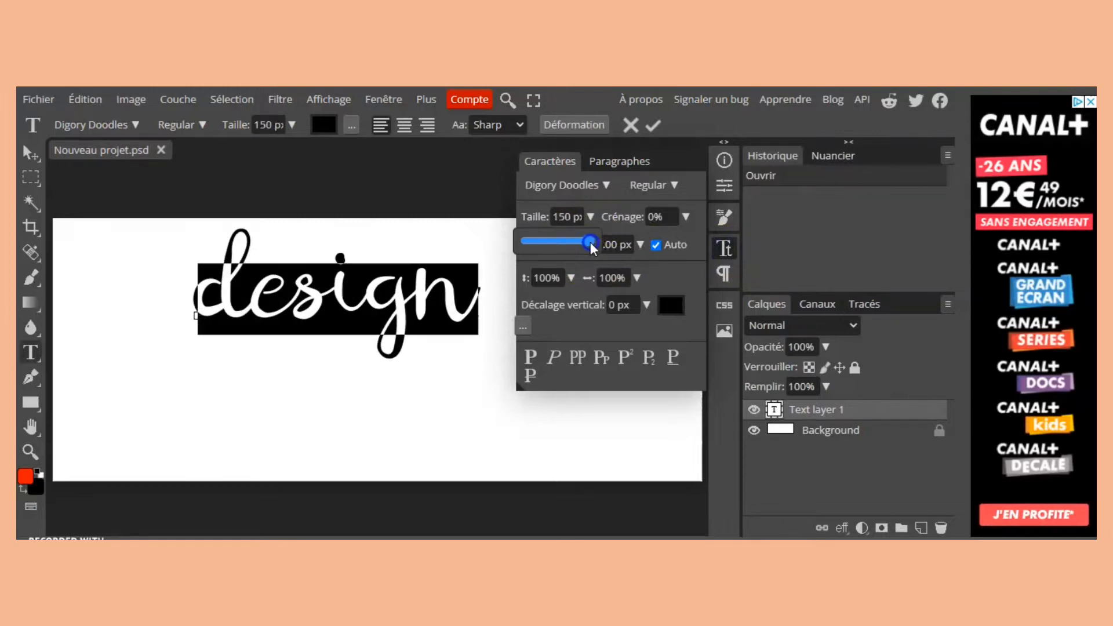
left_click(21, 154)
left_click(375, 389)
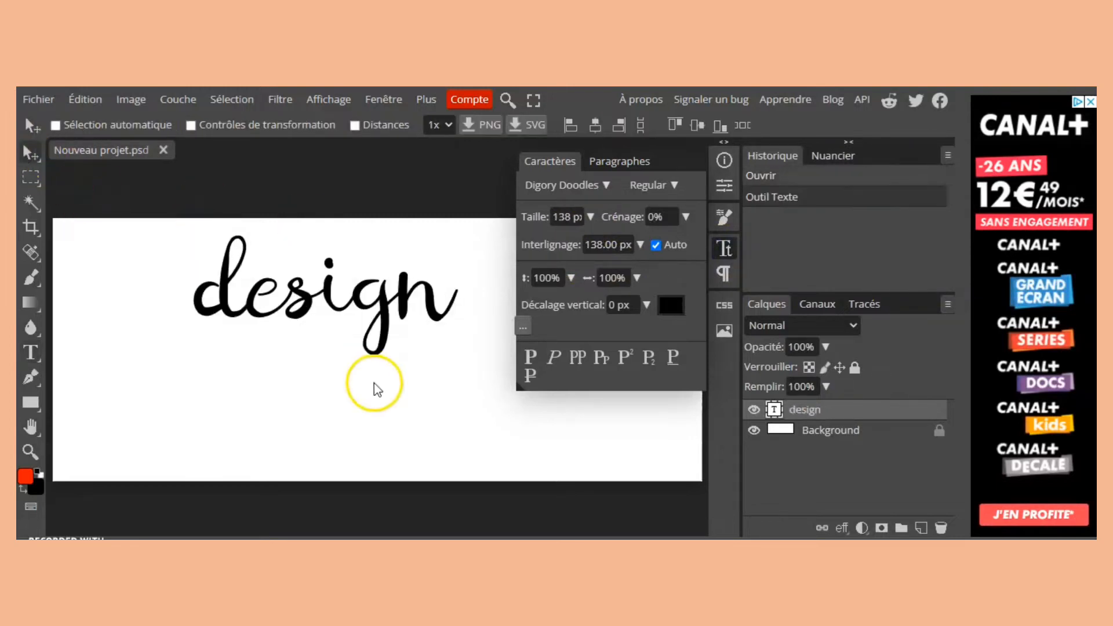
left_click_drag(377, 308, 405, 362)
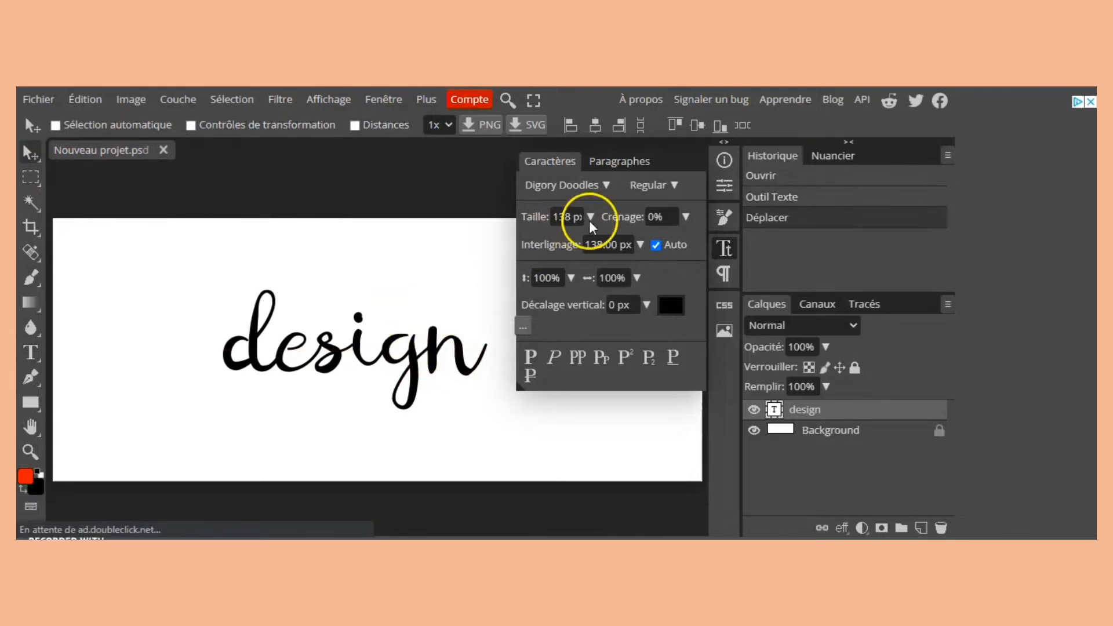
- Browse the fonts available for the word "design" and close the character settings
double_click(355, 360)
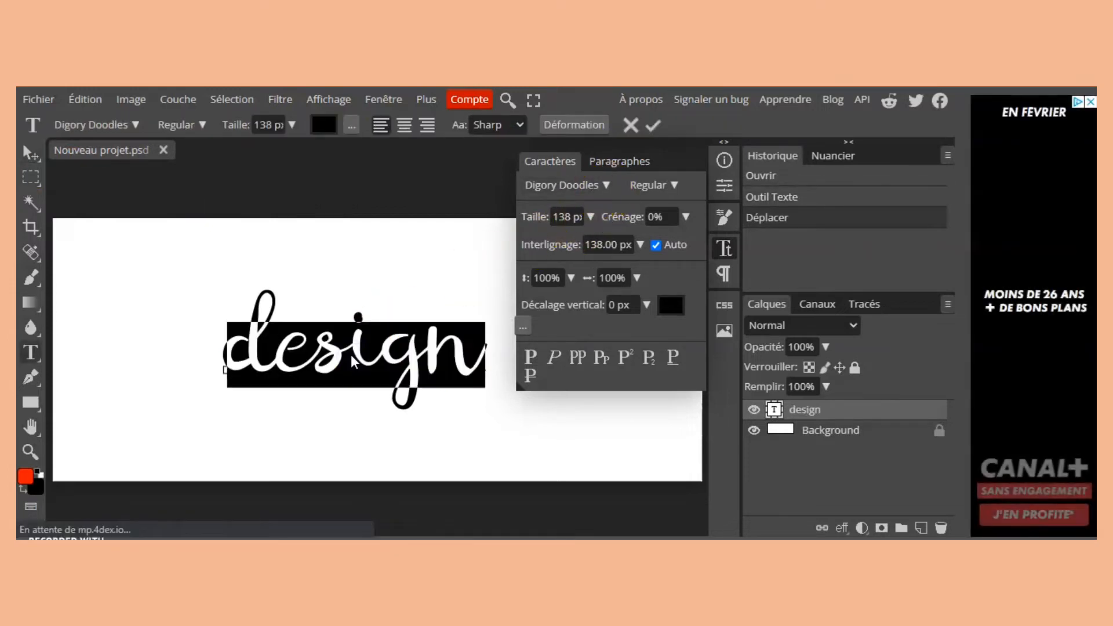
left_click(606, 186)
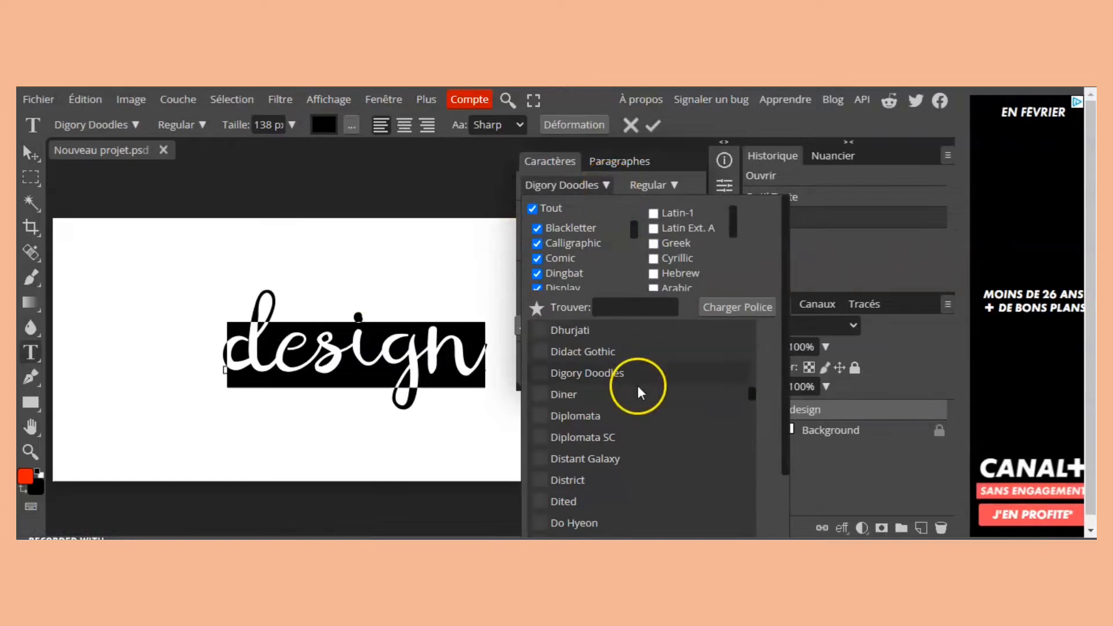
scroll(640, 406, "down", 5)
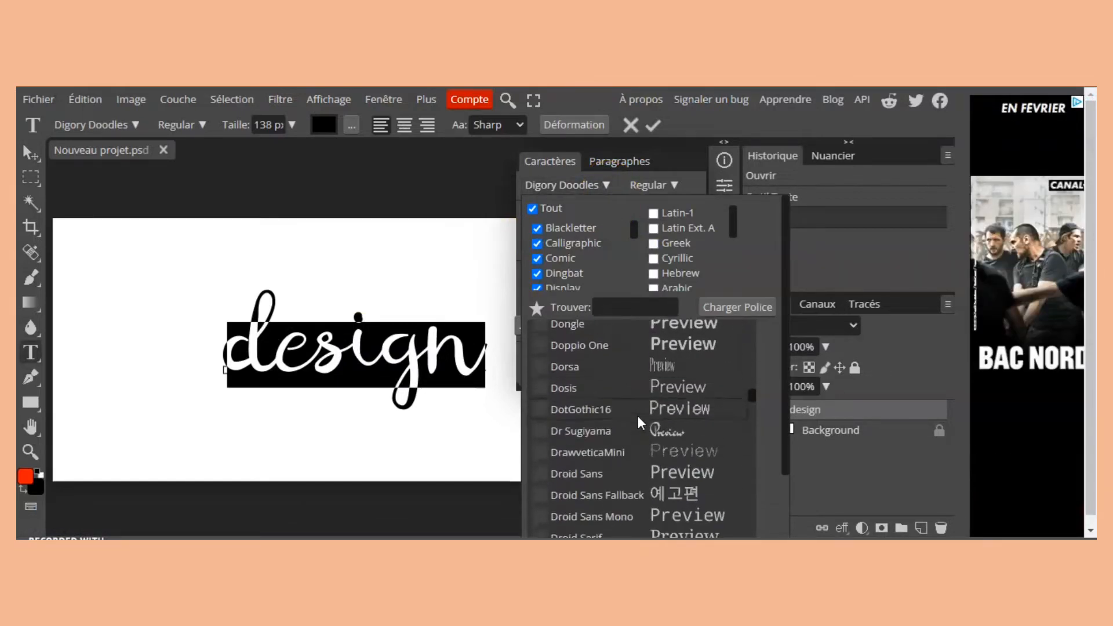
scroll(640, 423, "down", 2)
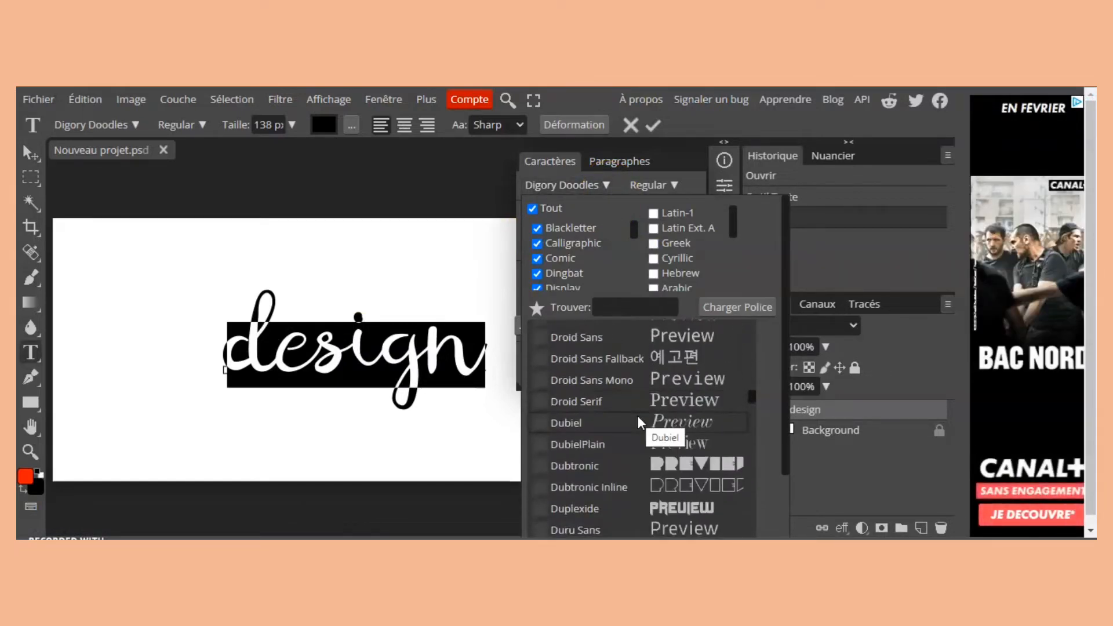
scroll(640, 422, "up", 3)
left_click(765, 313)
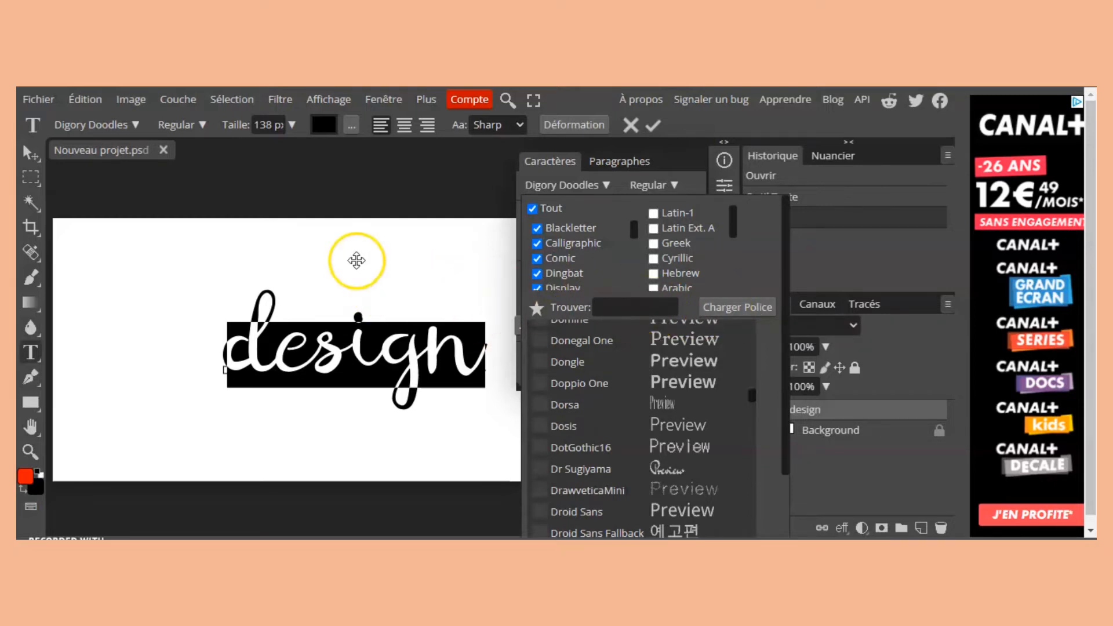
left_click(356, 260)
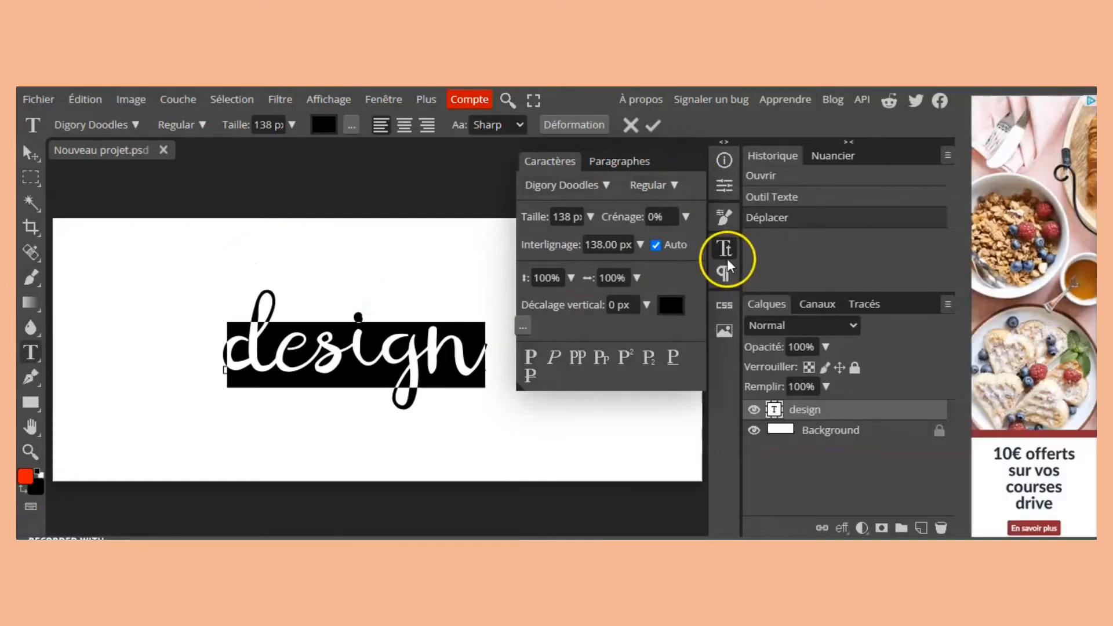
left_click(728, 265)
left_click(383, 365)
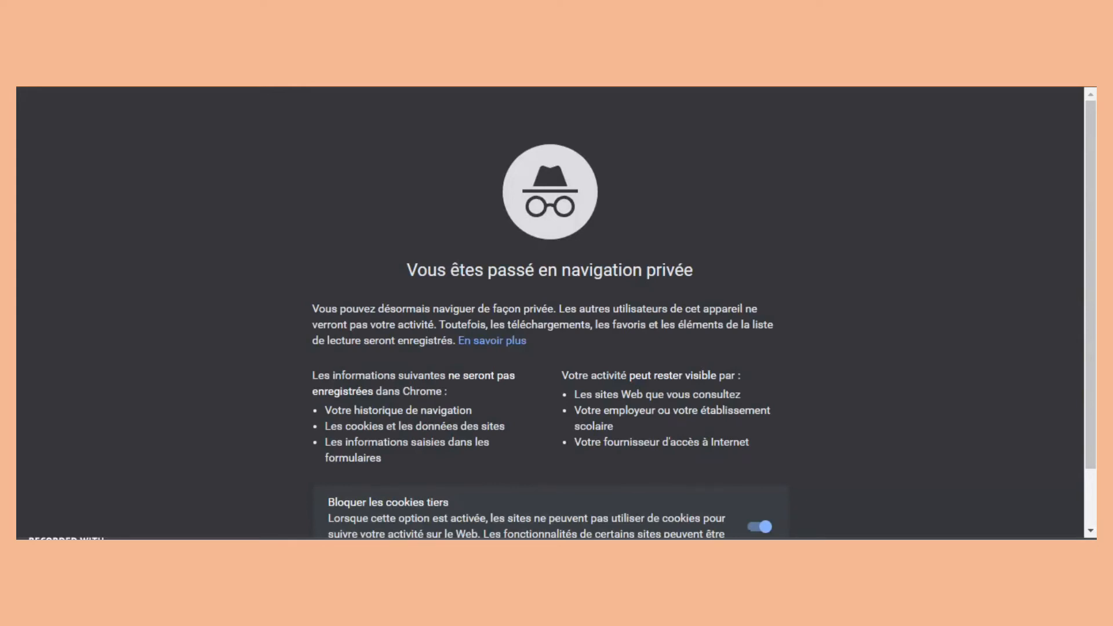
- Search Google for "texture doré libre de droit" and open Freepik's gold texture images result
type("texture")
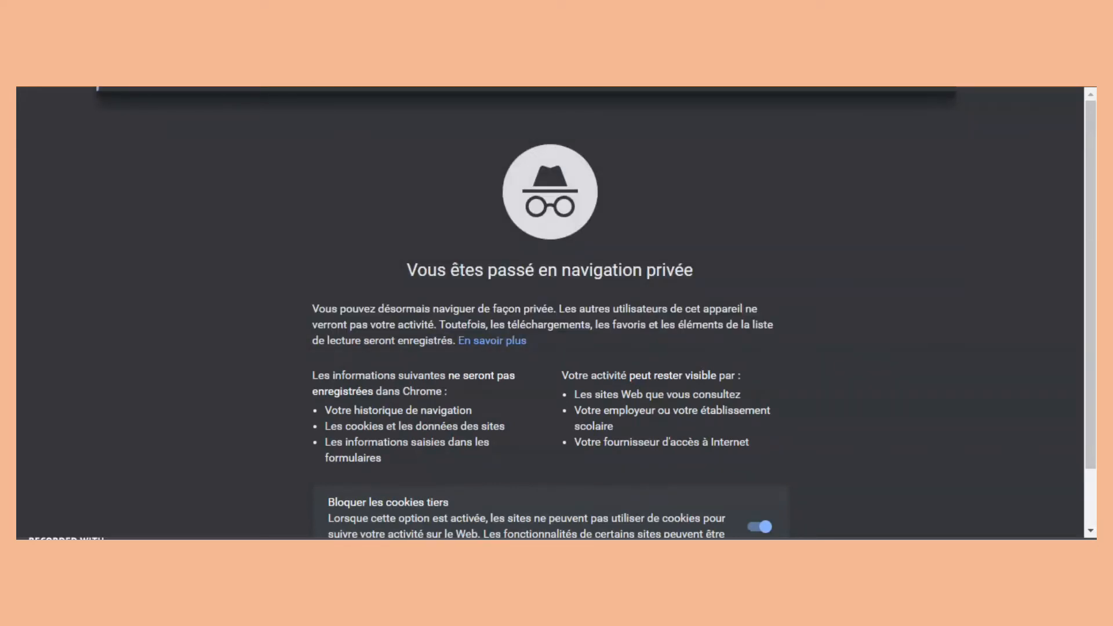
key("Return")
scroll(284, 284, "down", 4)
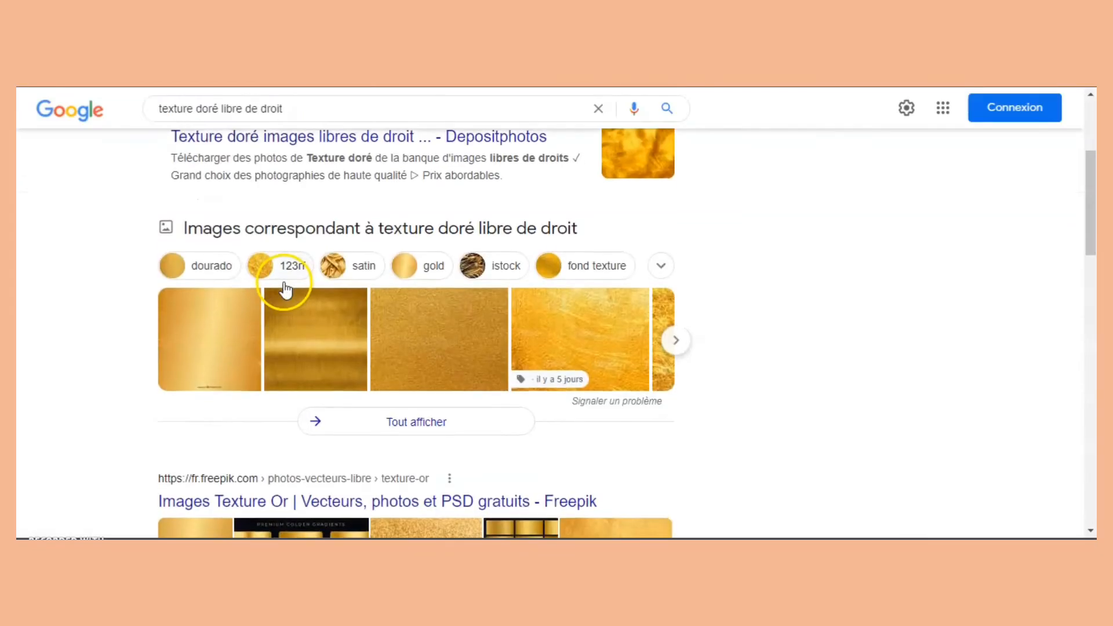
scroll(284, 284, "down", 5)
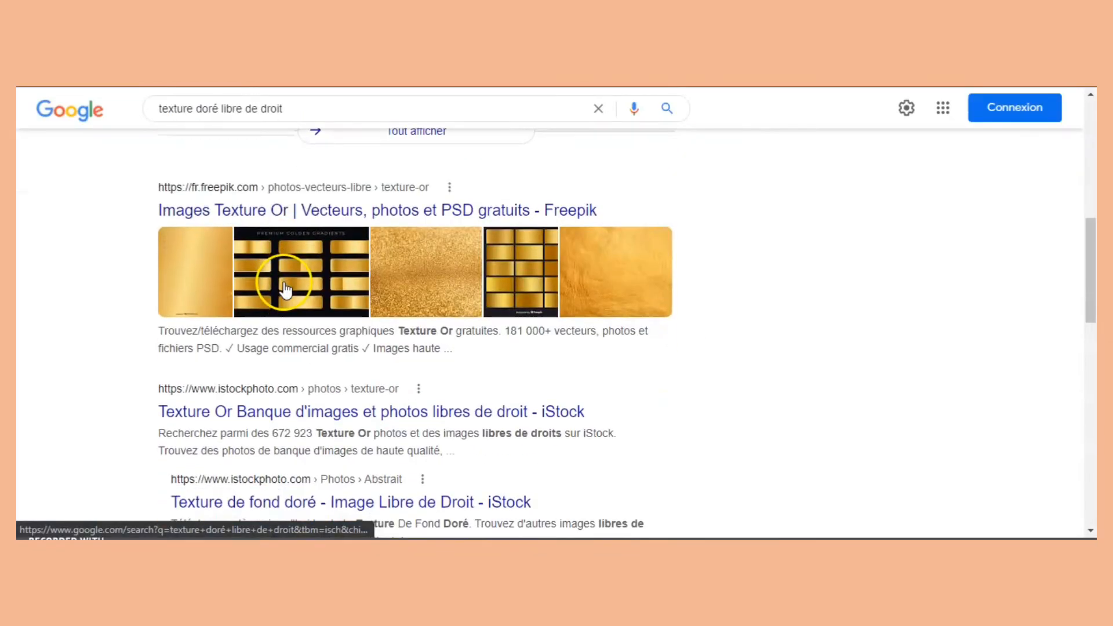
left_click(211, 216)
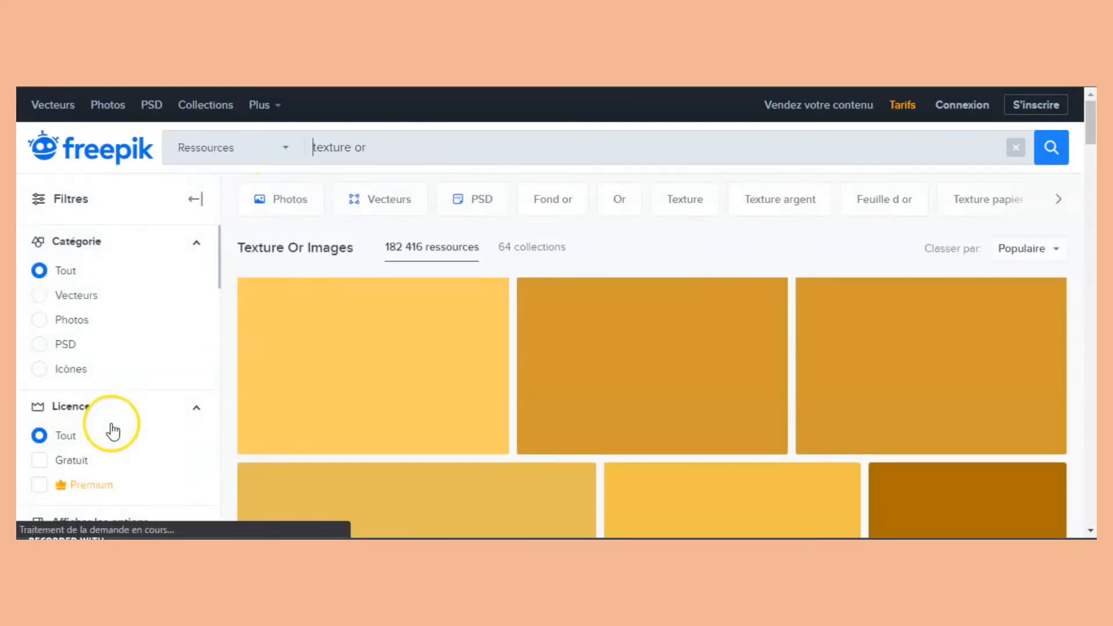
- Open the free photo "Jaune texture de mur avec des rayures" and bring up its download options
scroll(113, 432, "down", 1)
scroll(450, 416, "down", 1)
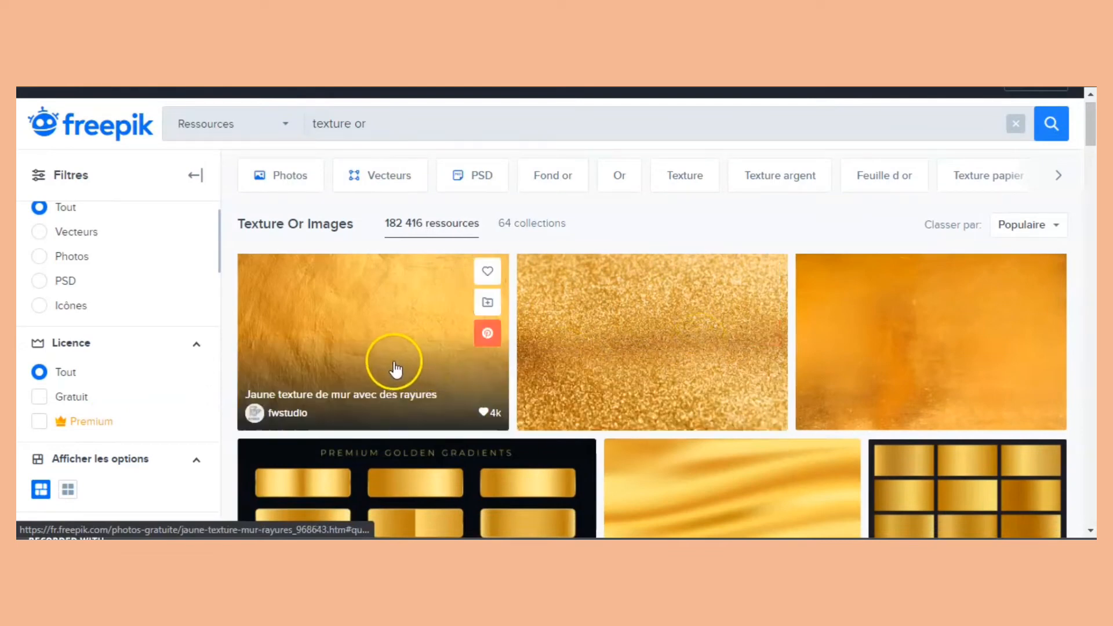
left_click(358, 341)
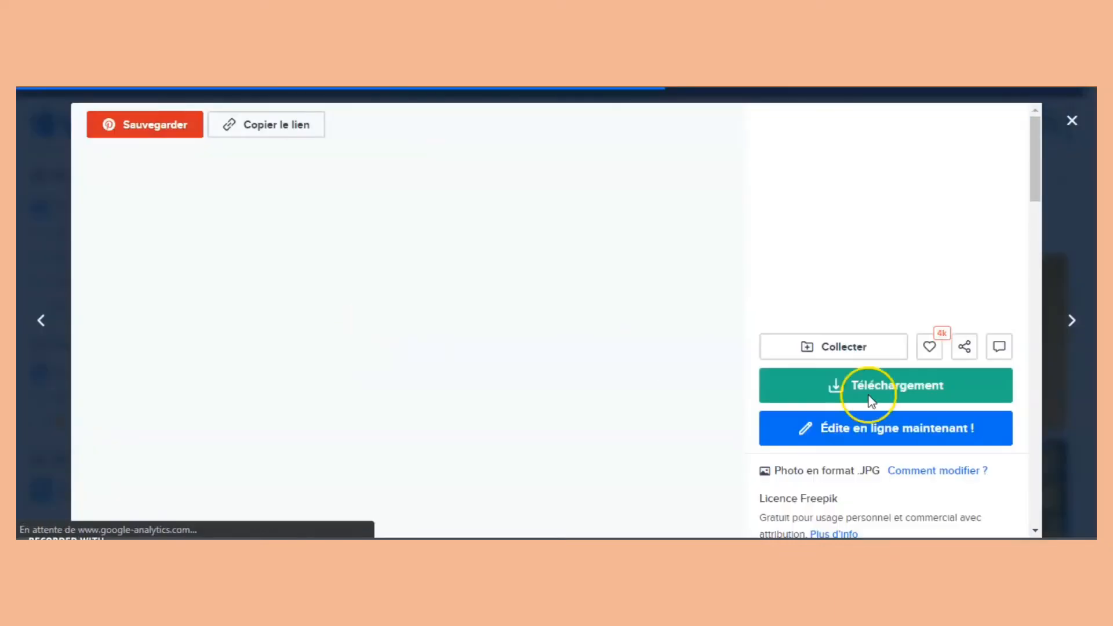
left_click(906, 396)
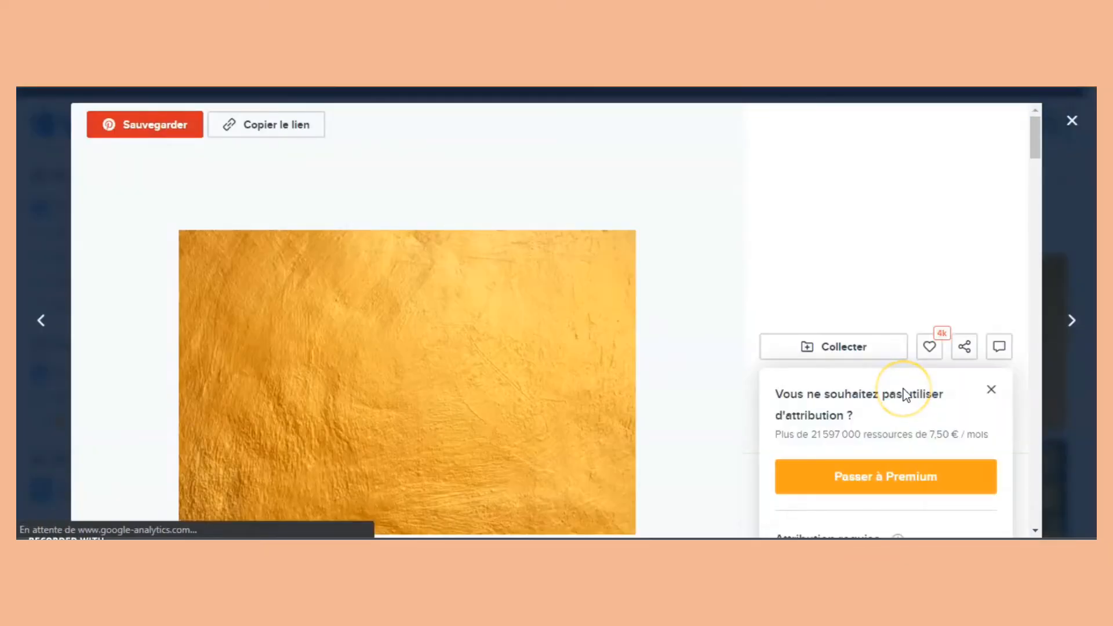
scroll(903, 388, "down", 3)
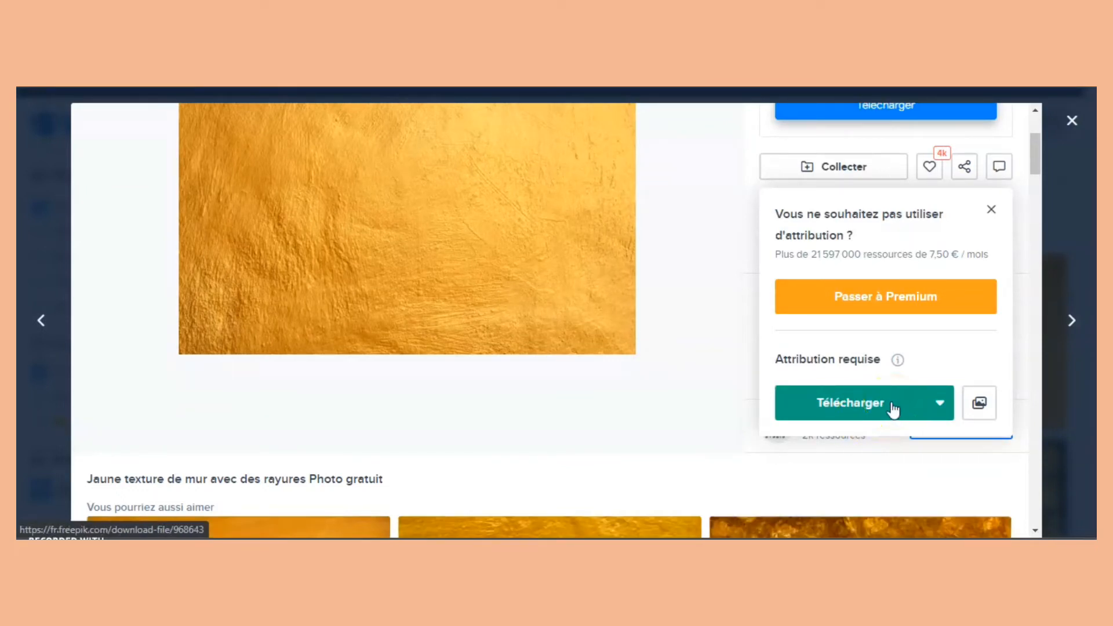
left_click(695, 312)
scroll(696, 312, "up", 3)
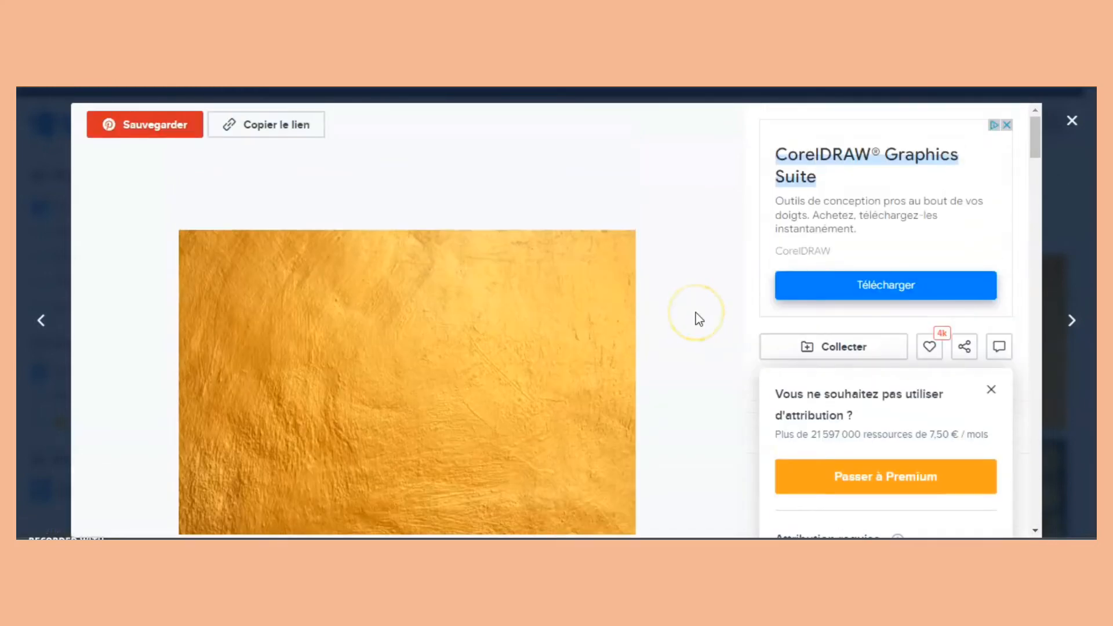
- Switch back to Photopea and place the yellow-wall-texture-with-scratches image from the Downloads folder above the "design" text layer
left_click(704, 130)
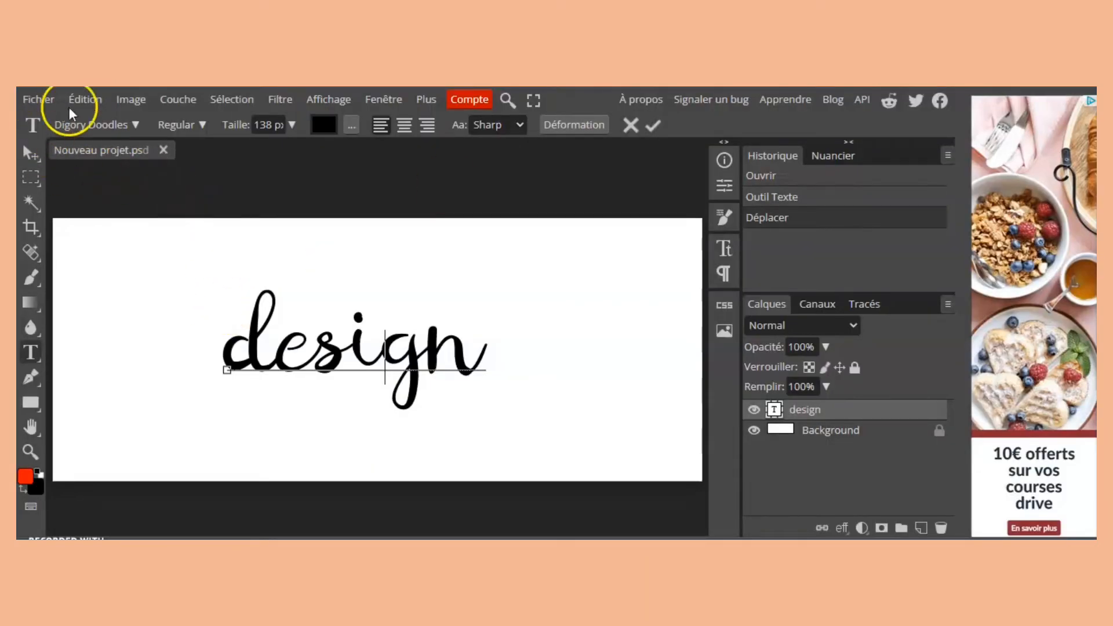
left_click(41, 99)
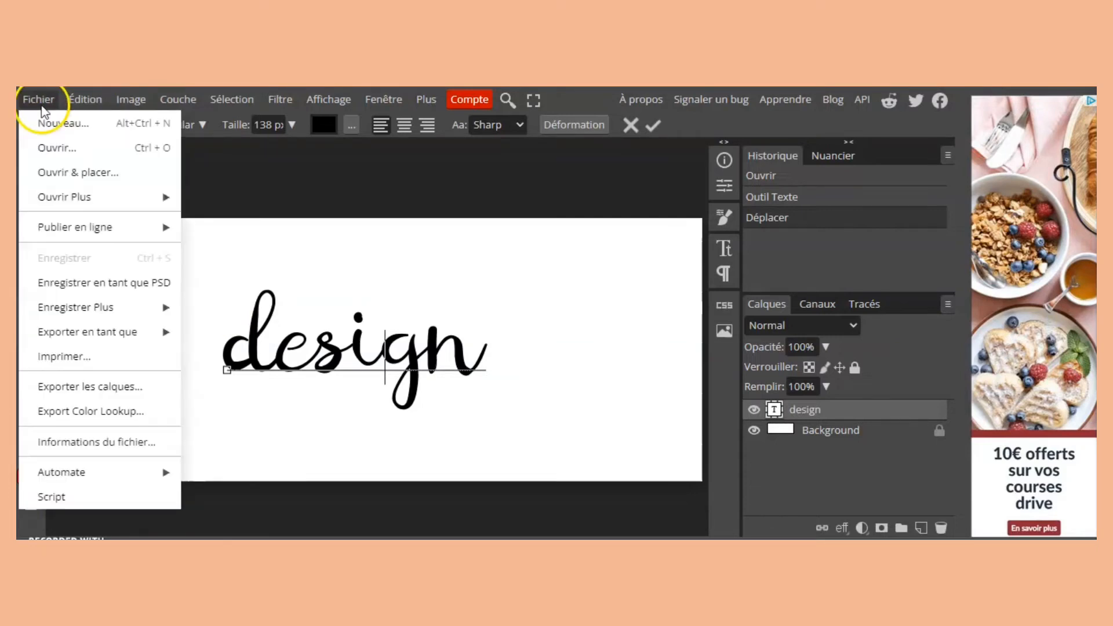
mouse_move(74, 307)
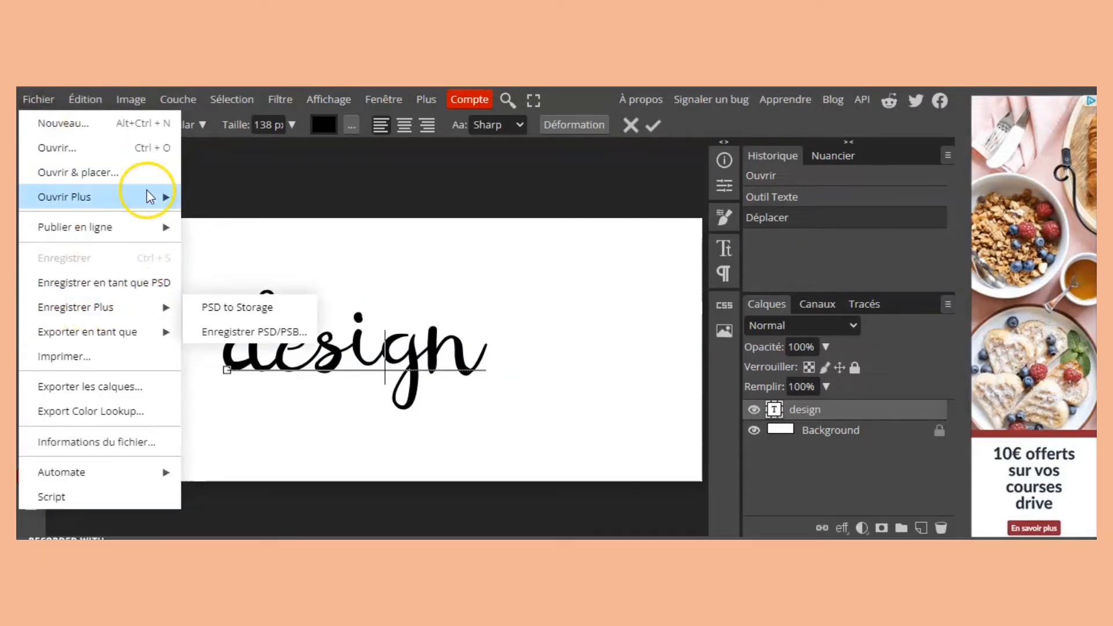
left_click(118, 173)
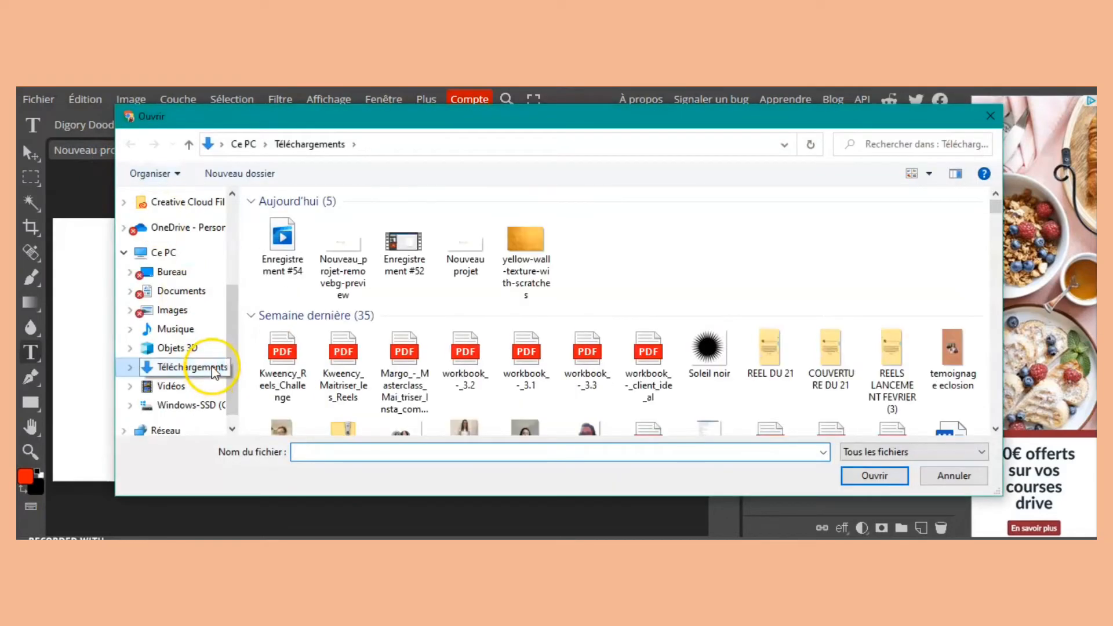
left_click(526, 245)
left_click(890, 476)
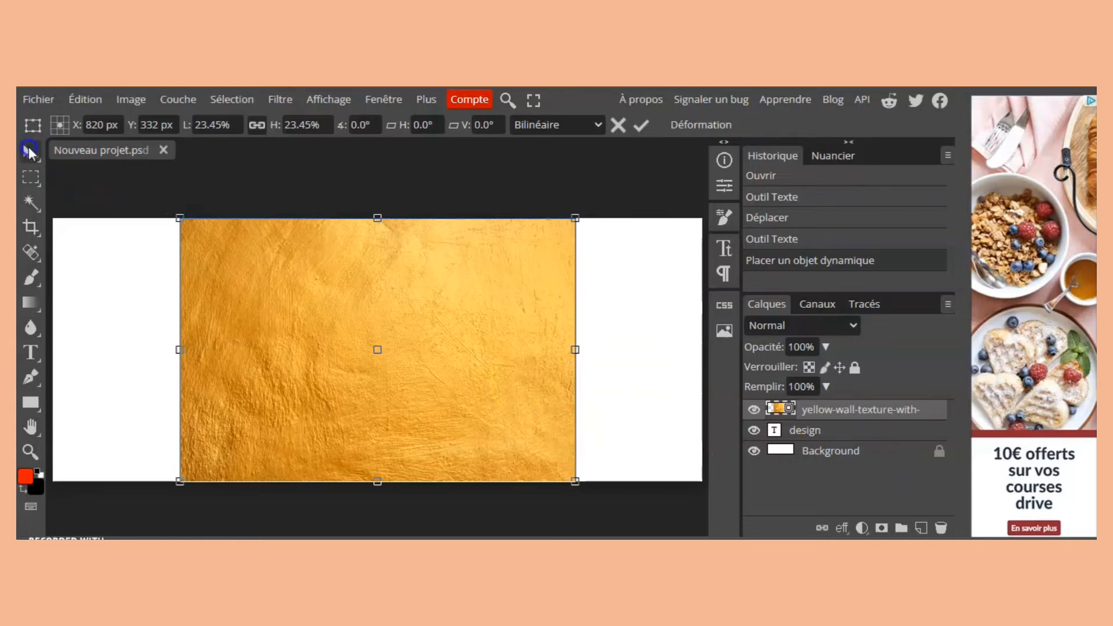
left_click(29, 151)
- Select the whole canvas and clip the gold texture layer to the "design" text with a clipping mask
left_click(232, 99)
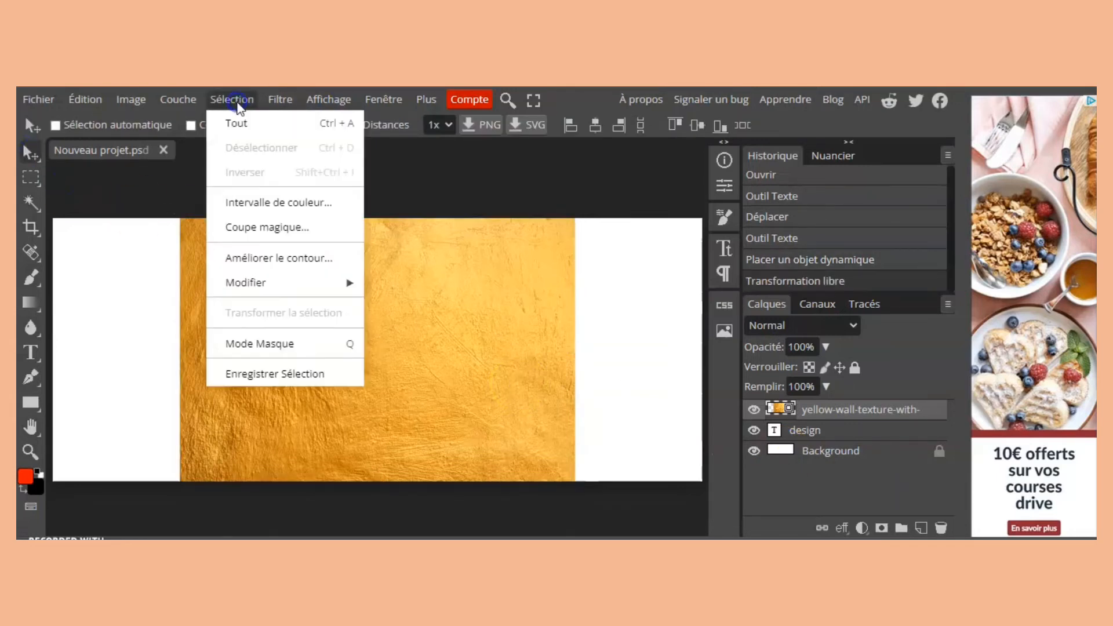
left_click(243, 121)
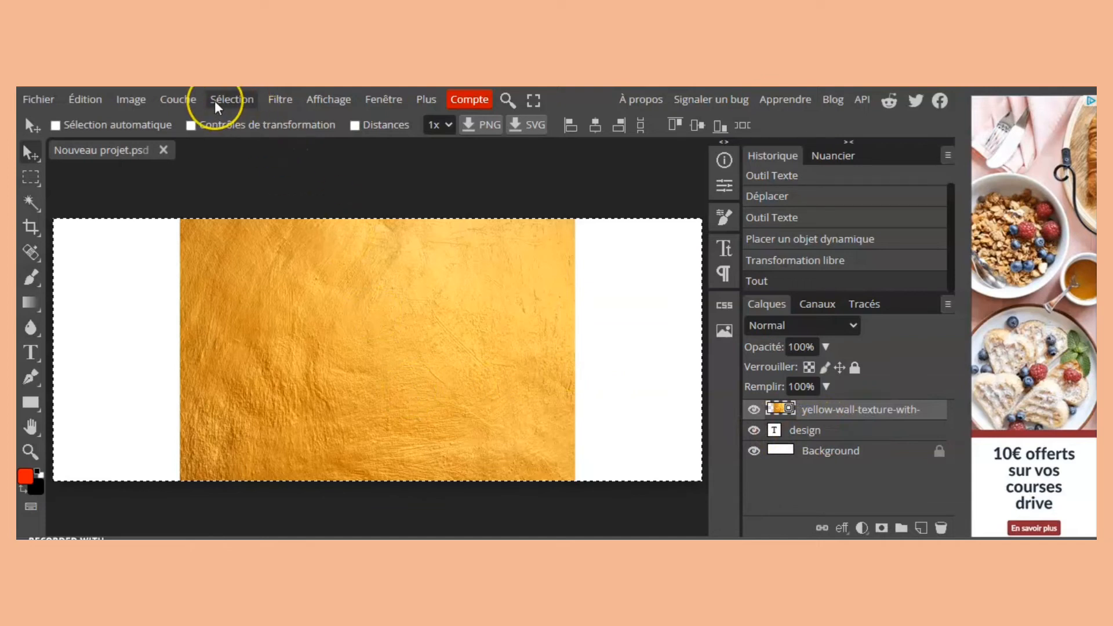
left_click(176, 100)
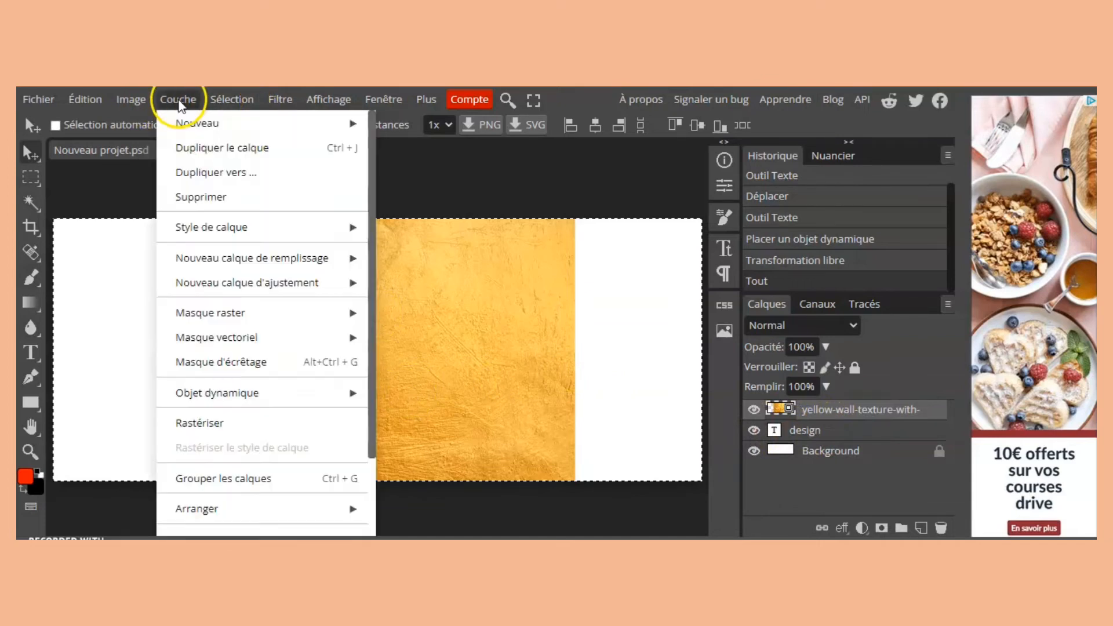
left_click(247, 361)
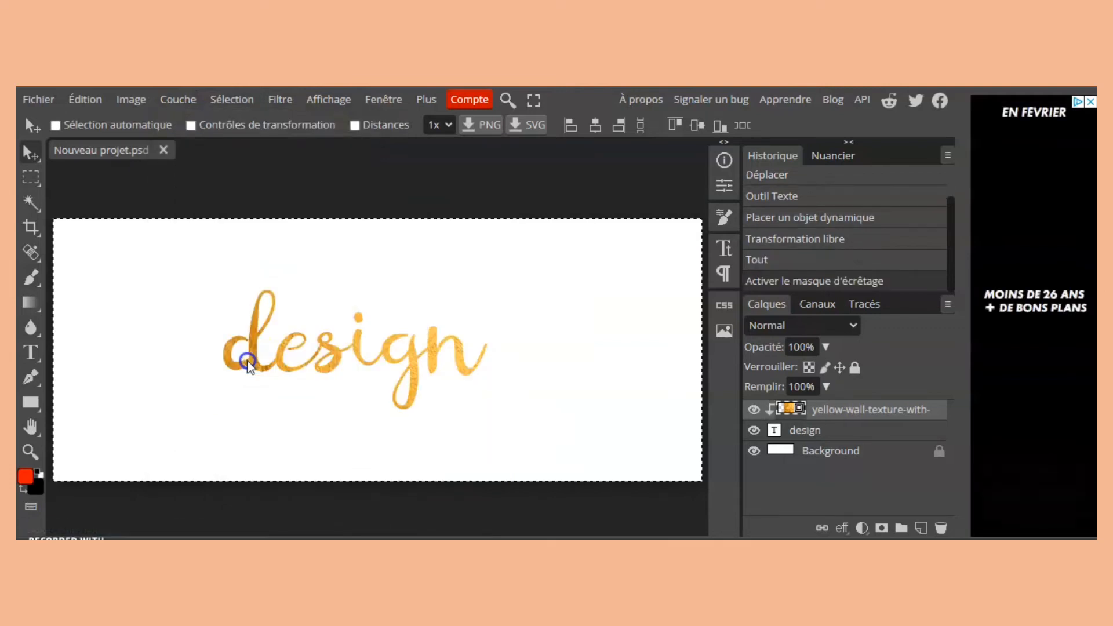
left_click(410, 209)
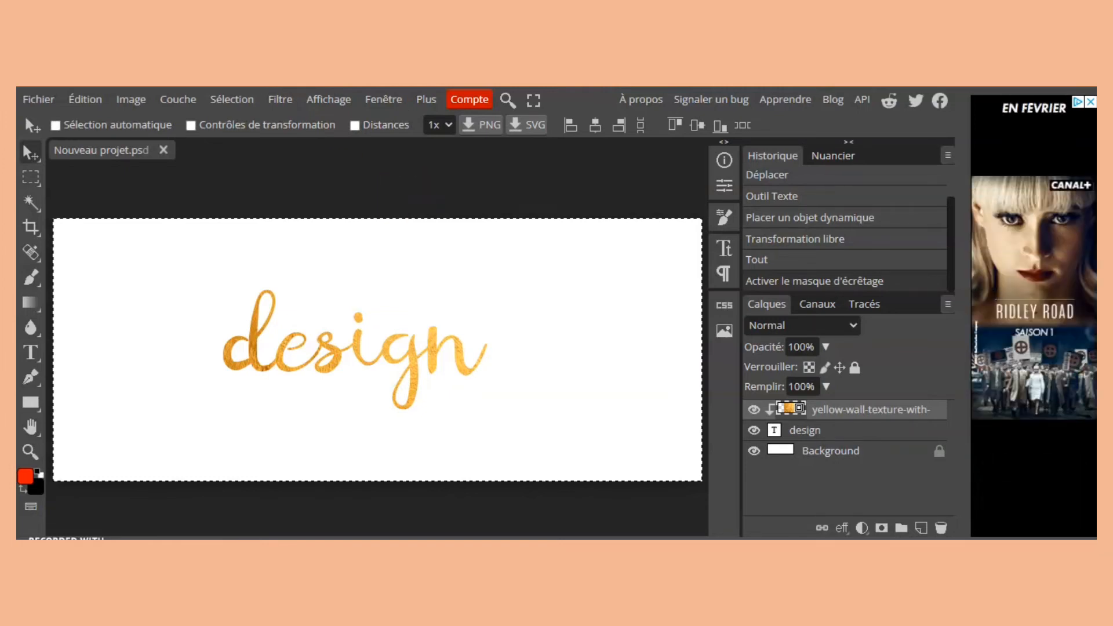
- Export the gold lettering as a PNG and save it in the Downloads folder under the name "design gold"
left_click(34, 100)
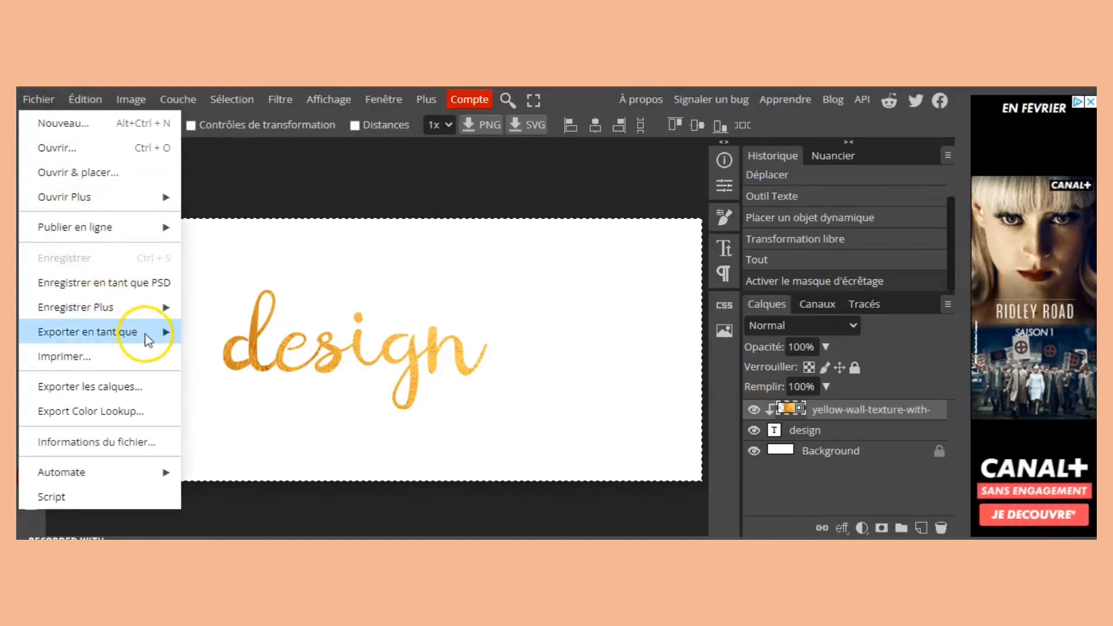
mouse_move(148, 333)
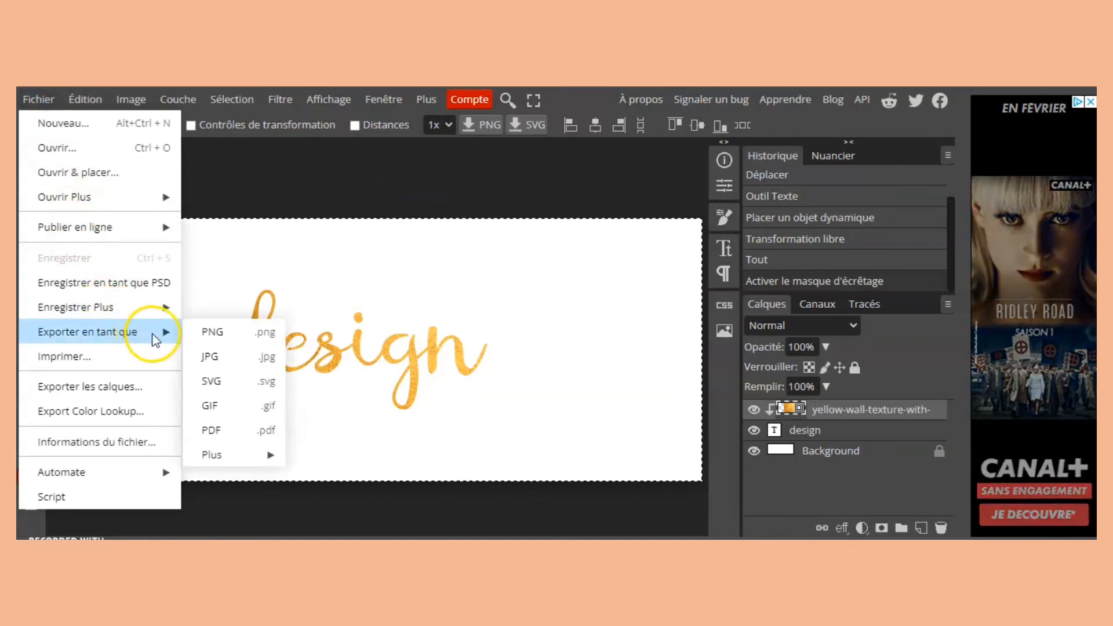
left_click(210, 332)
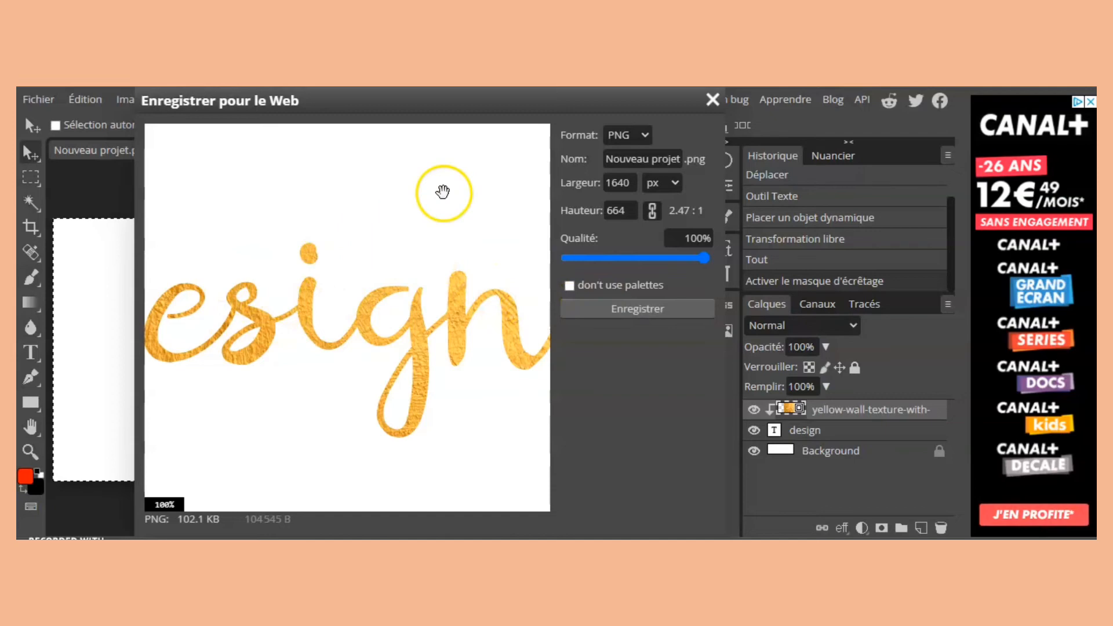
left_click(645, 308)
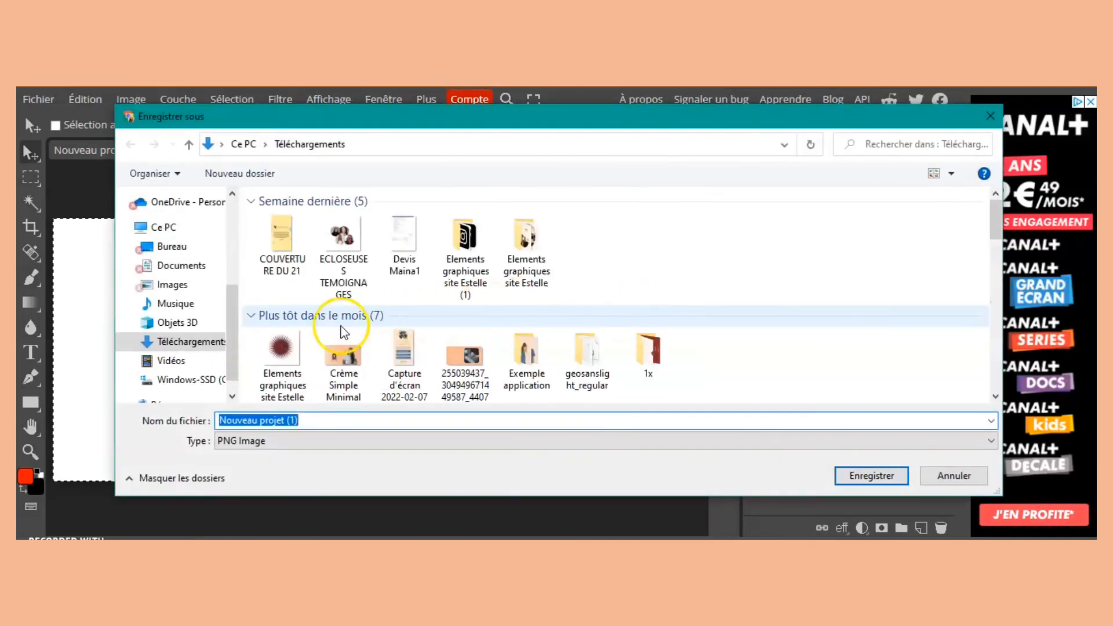
left_click(191, 344)
left_click(284, 424)
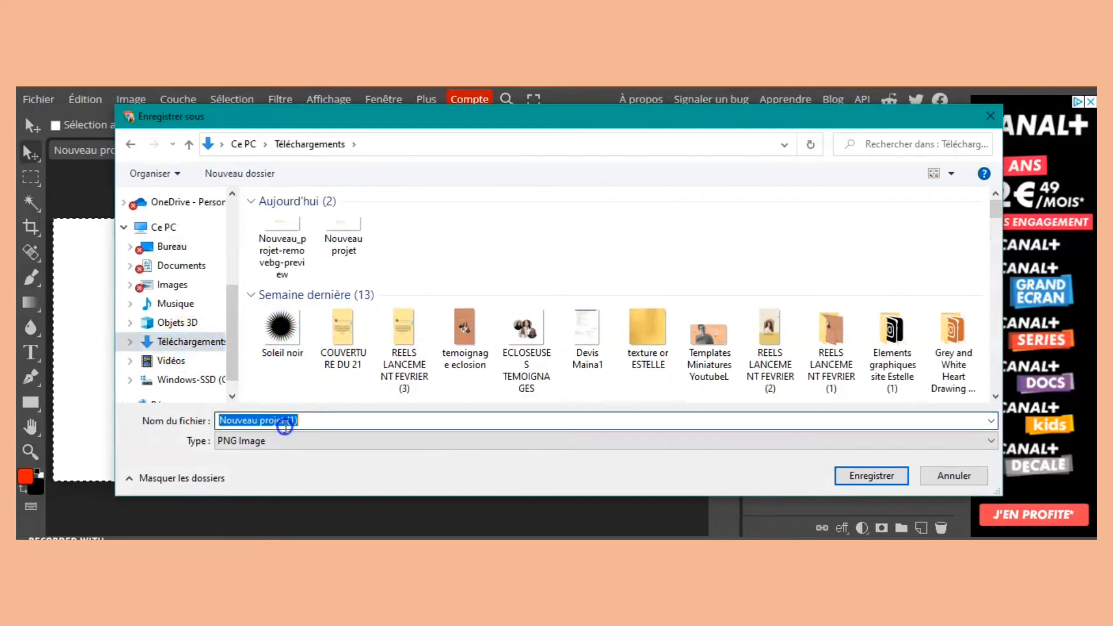
double_click(286, 424)
key("ctrl+a")
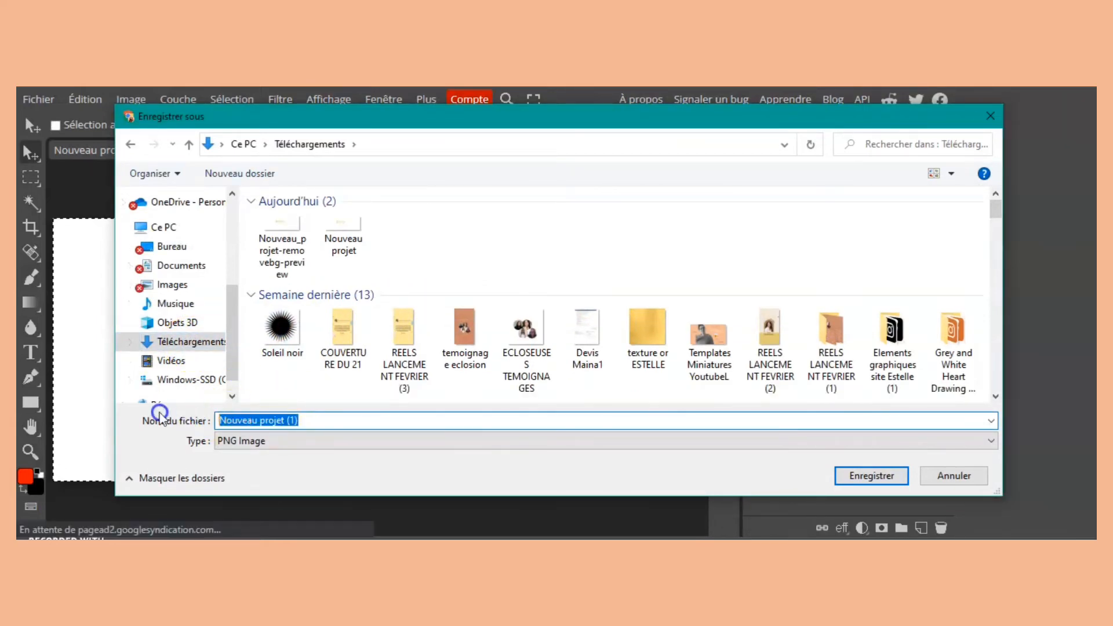
type("design")
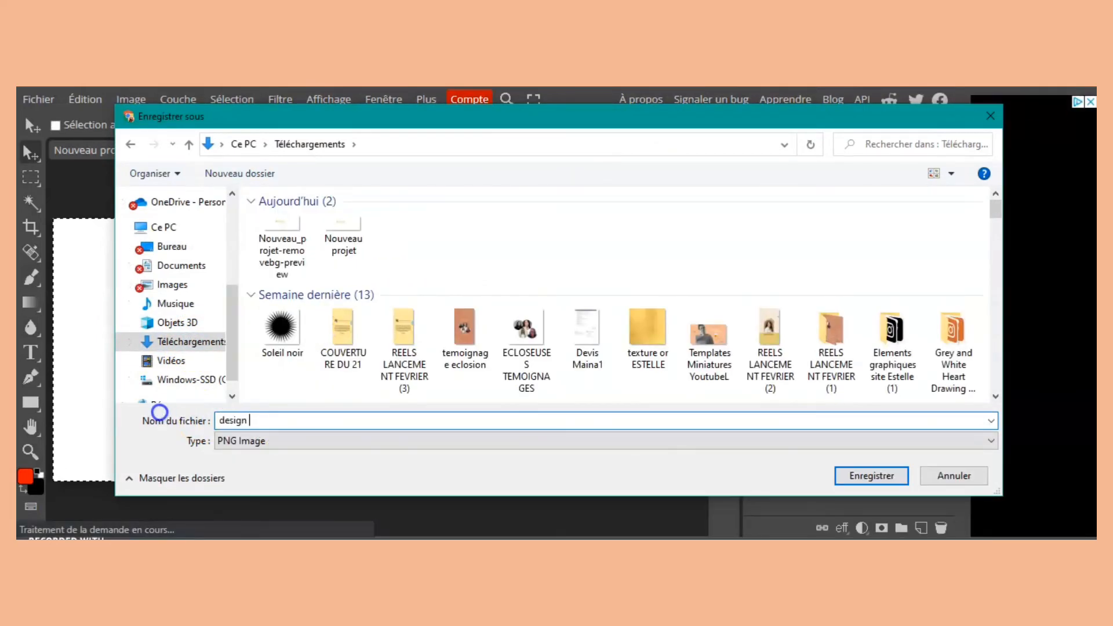
type(" gold")
left_click(865, 470)
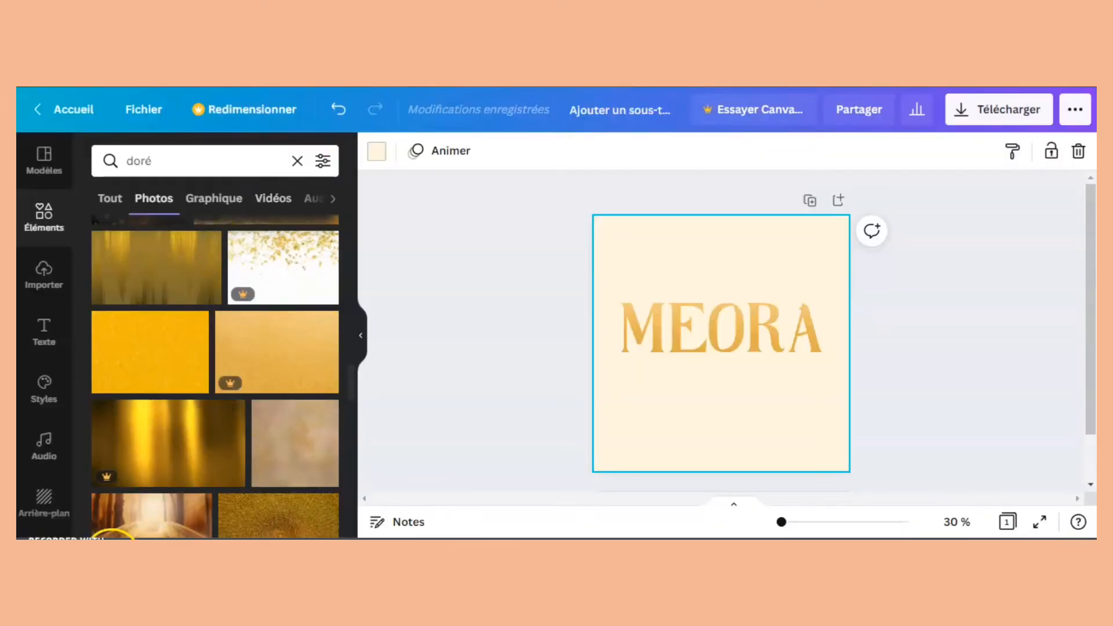
- Switch to Canva, upload the "design gold" image and place it, cropped and enlarged, below MEORA
left_click_drag(113, 507, 164, 318)
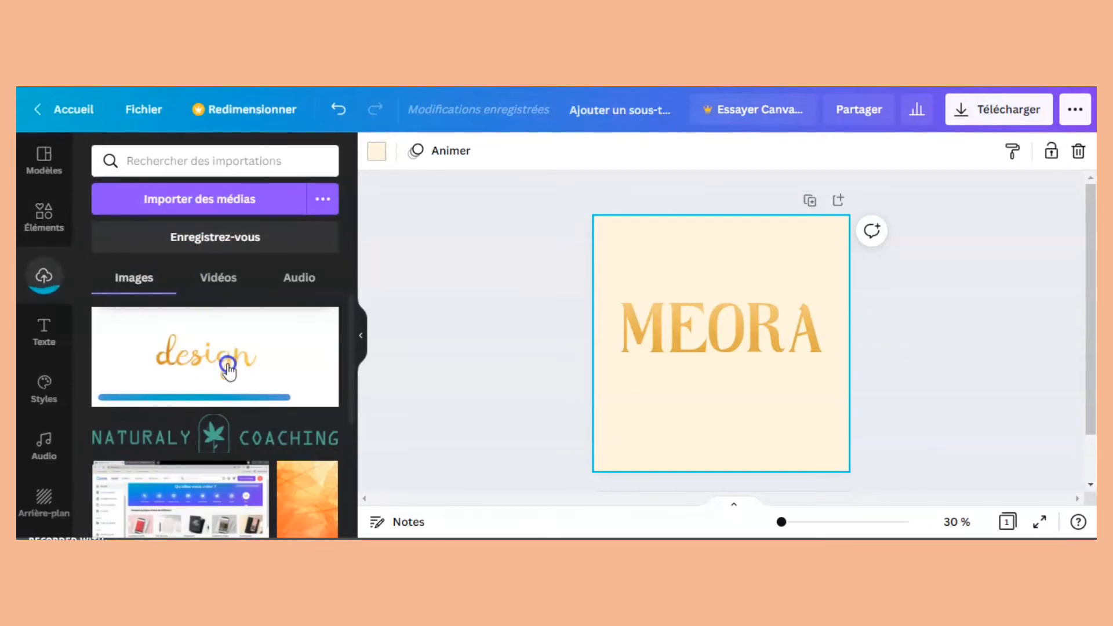
left_click(228, 368)
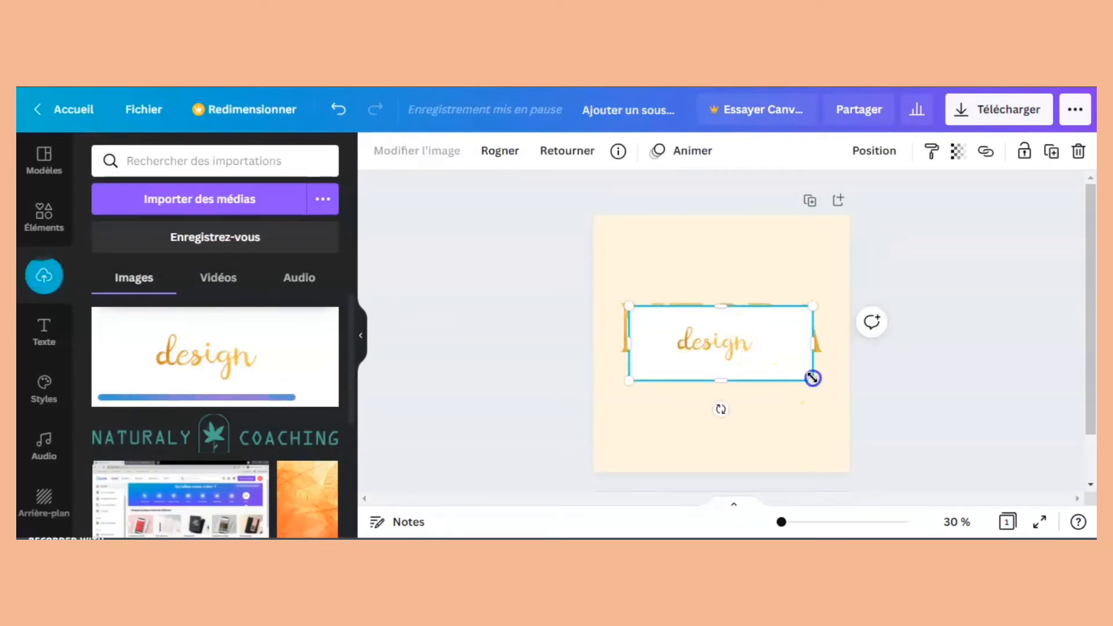
left_click_drag(842, 397, 722, 399)
left_click_drag(740, 301, 738, 335)
left_click_drag(730, 479, 770, 445)
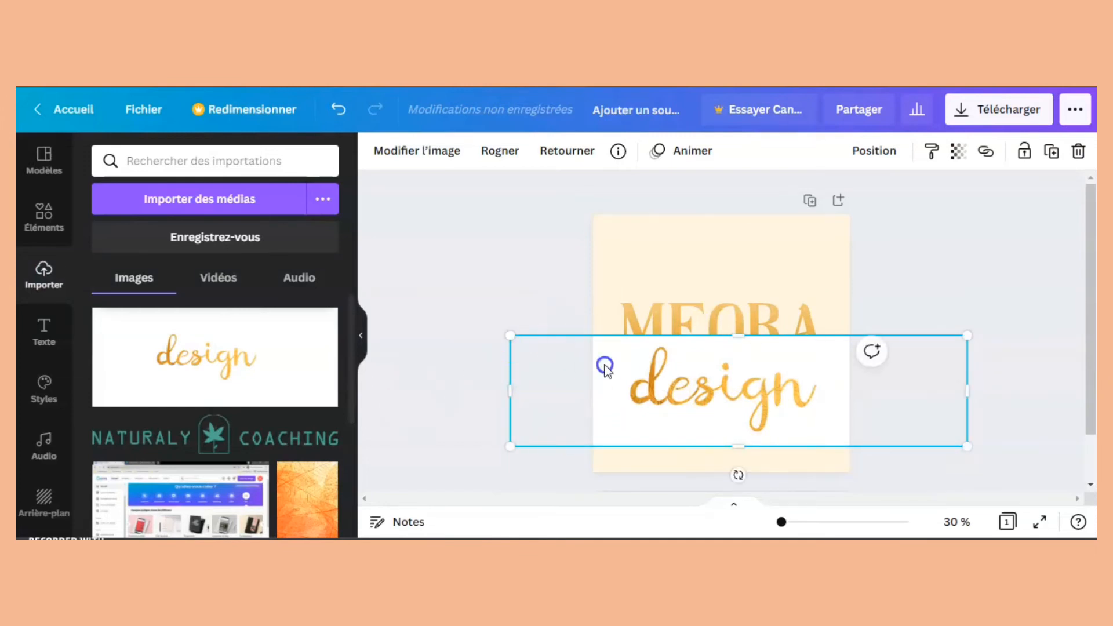
left_click(399, 154)
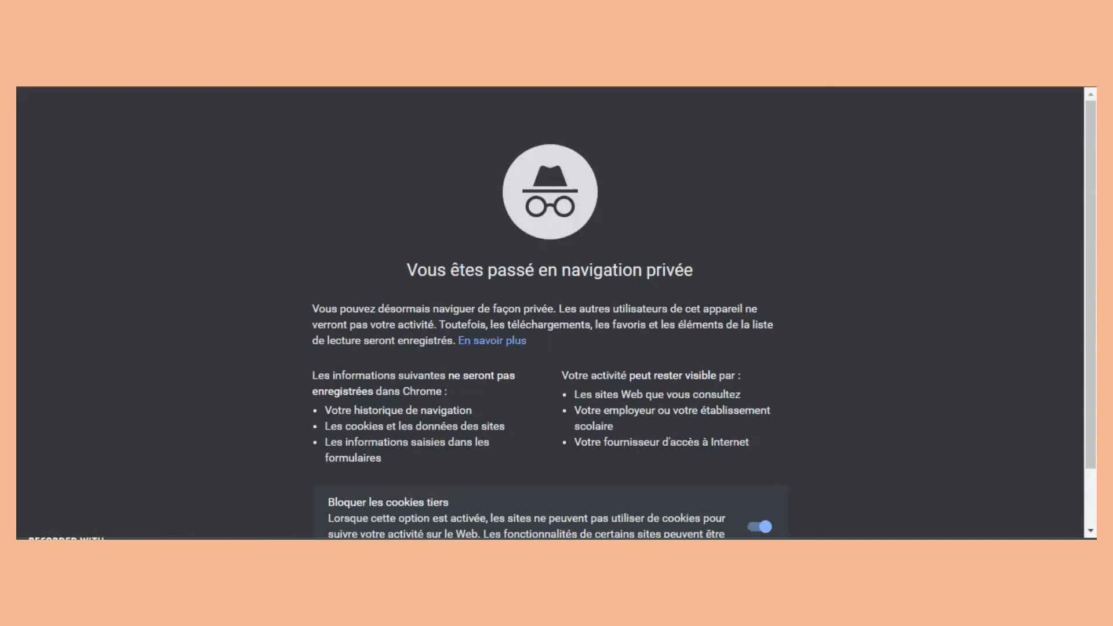
- Open remove.bg in the browser and upload the "design gold" image for background removal, accepting all cookies
type("remove.bg")
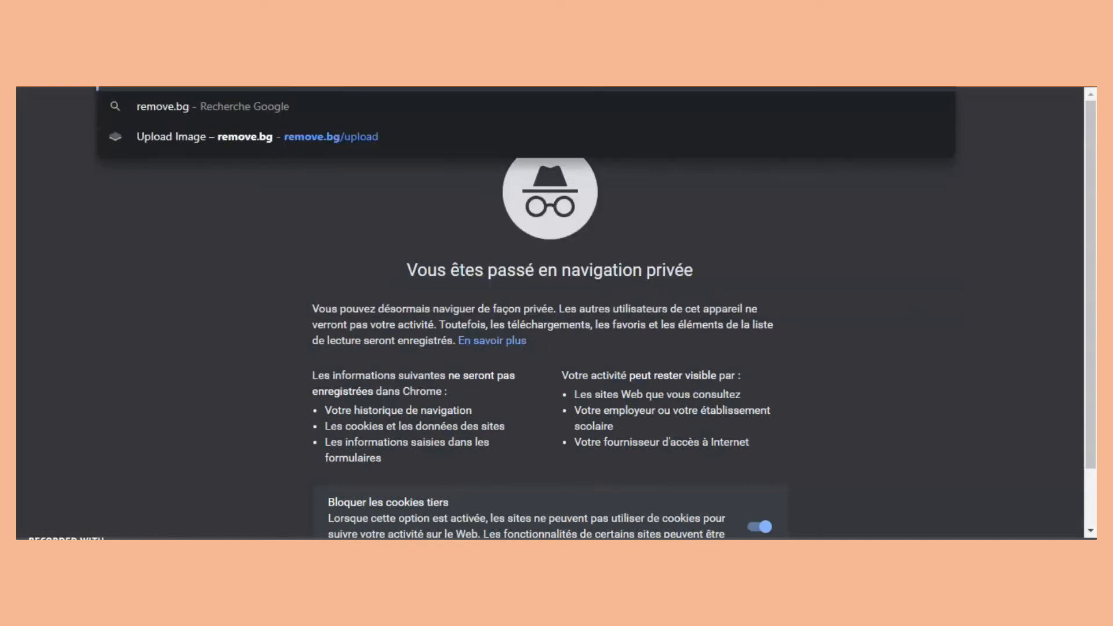
key("Return")
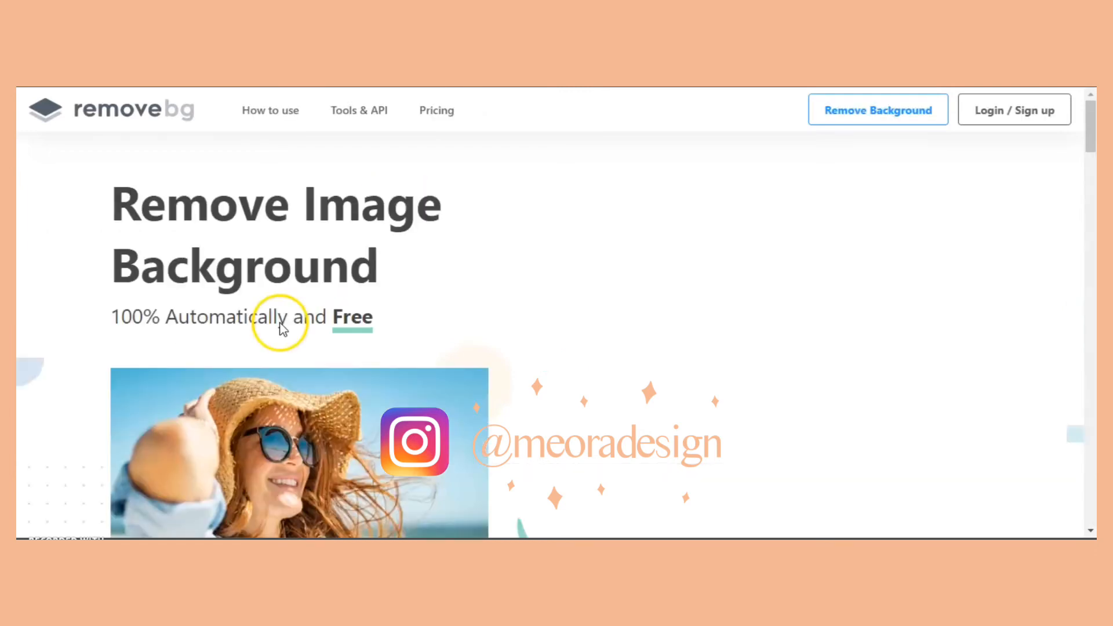
scroll(534, 394, "down", 5)
scroll(177, 421, "up", 1)
scroll(176, 421, "up", 1)
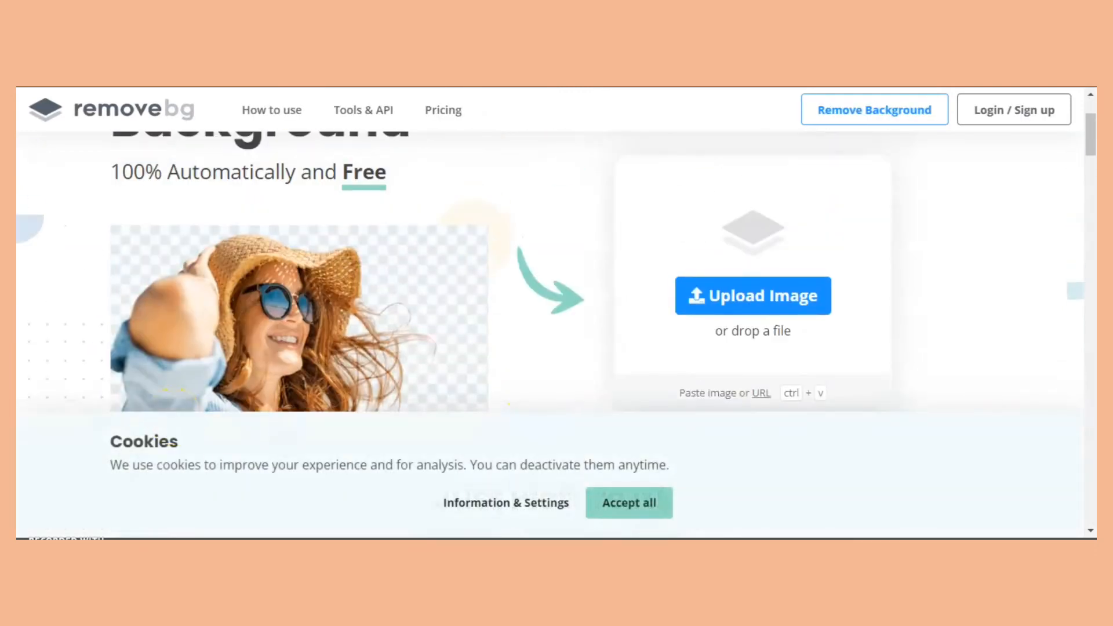
left_click_drag(260, 465, 707, 297)
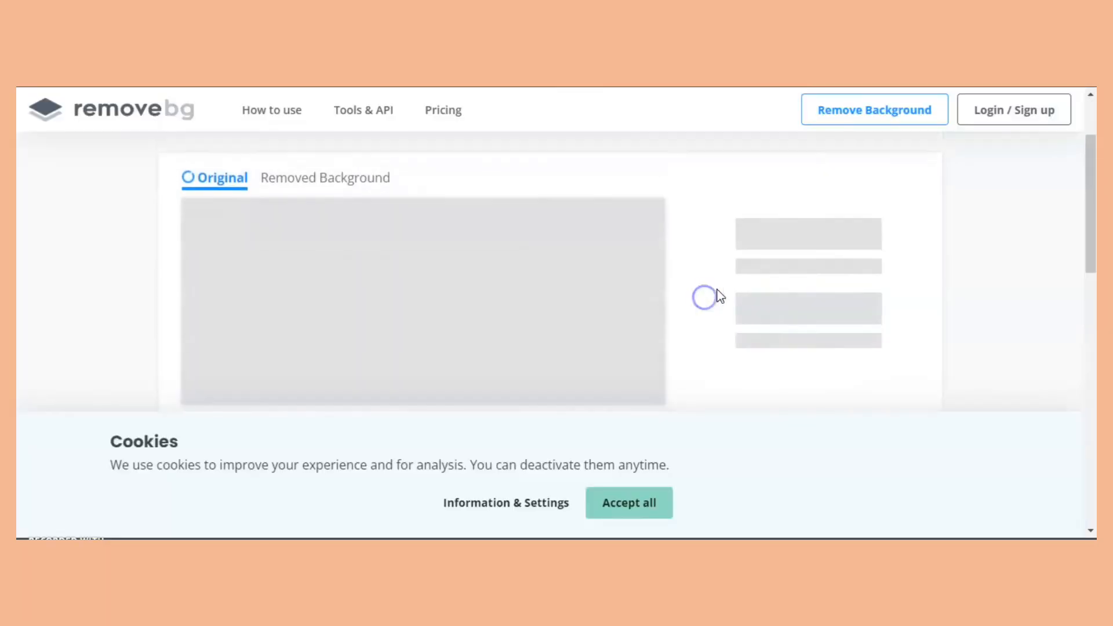
left_click(636, 512)
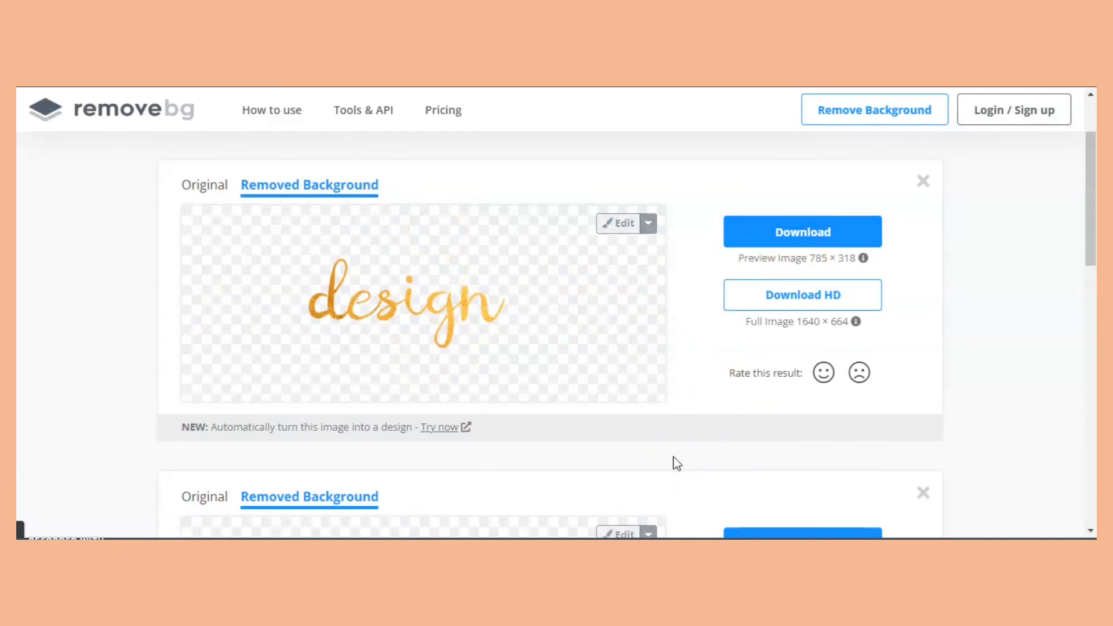
- Download the preview-size background-free image to the Downloads folder as "design_gold-removebg-preview"
left_click(812, 232)
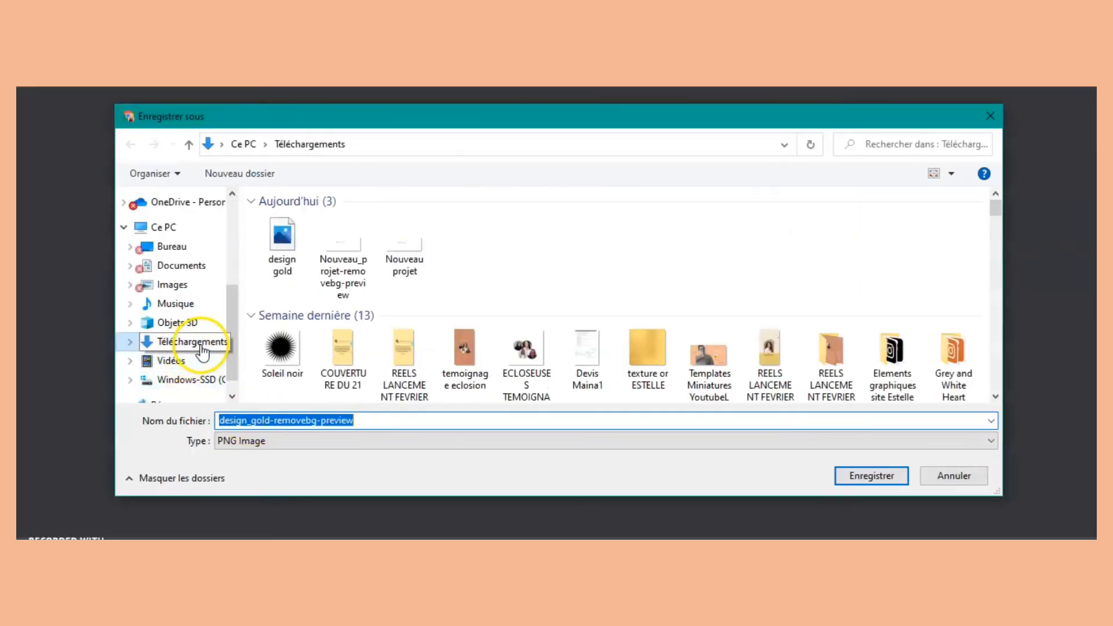
left_click(197, 342)
left_click(885, 479)
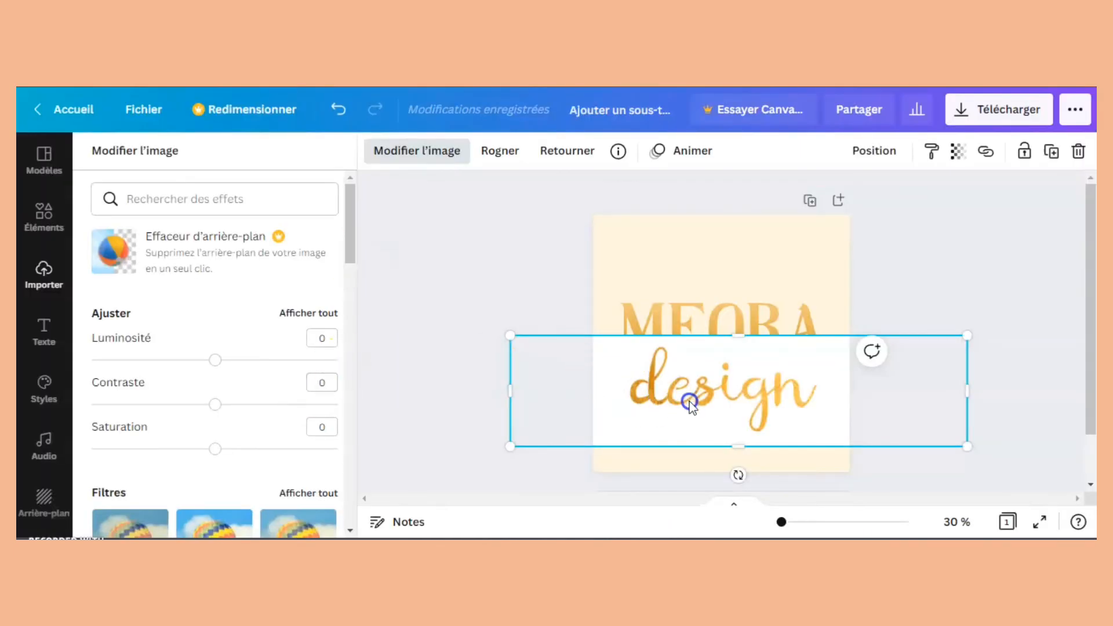
- Switch back to Canva and replace the white-background "design" image on the page with the newly uploaded transparent version
key("Delete")
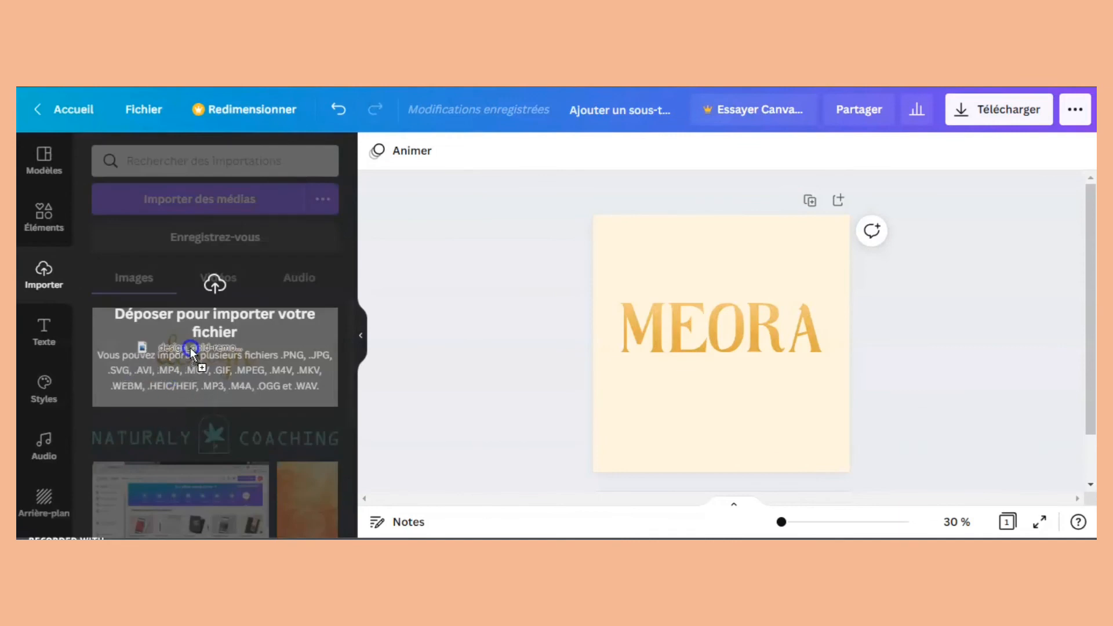
left_click_drag(190, 346, 190, 347)
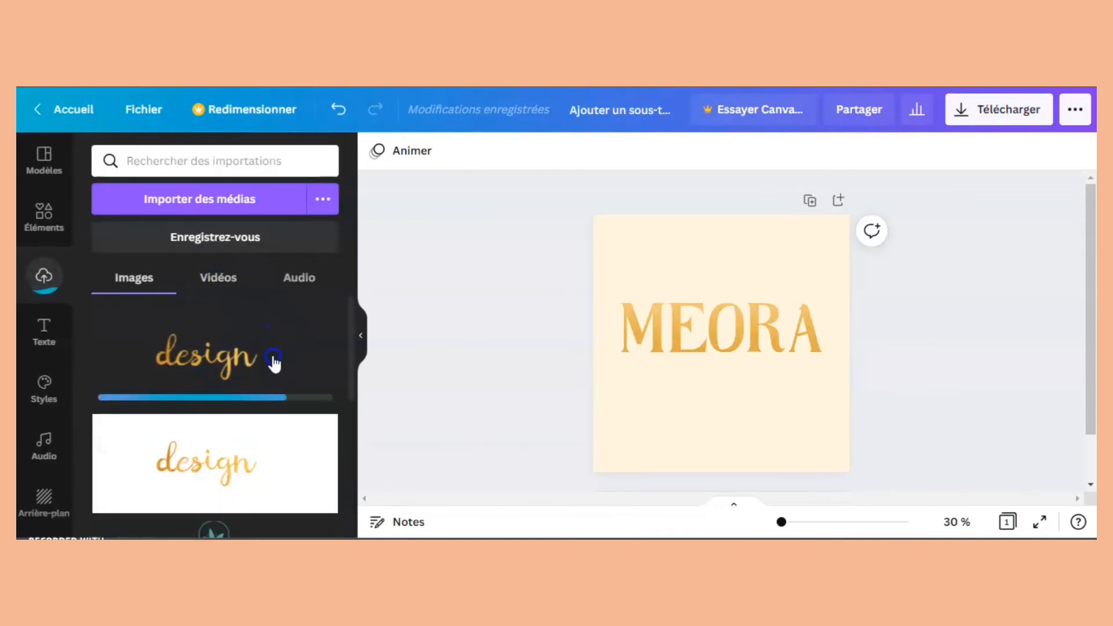
left_click(226, 355)
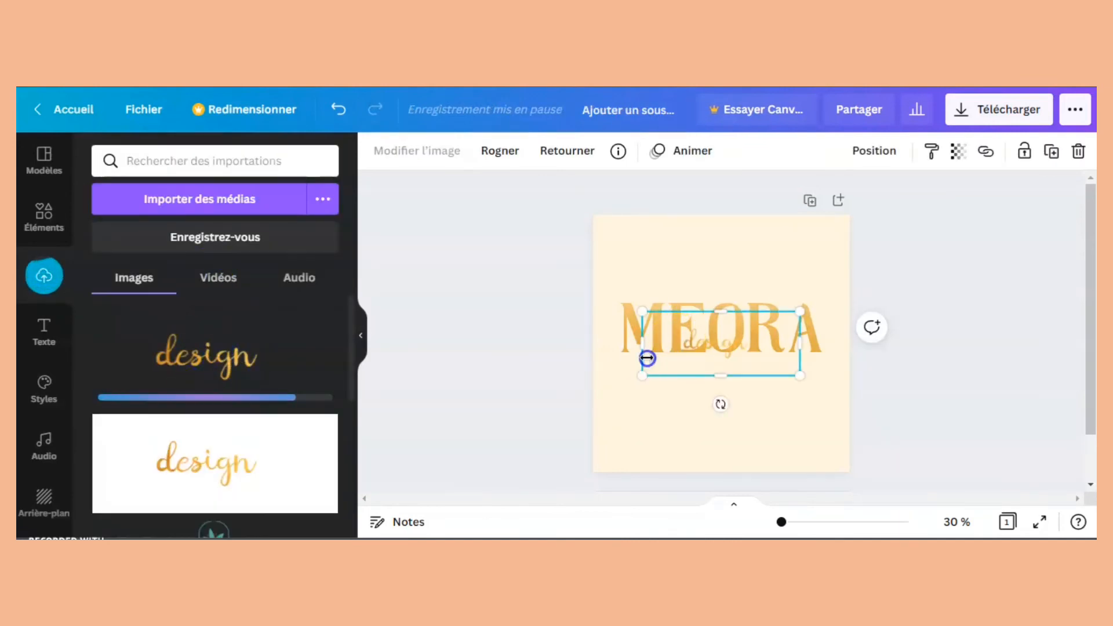
- Crop the empty margins around the transparent "design" lettering
left_click_drag(647, 358, 677, 348)
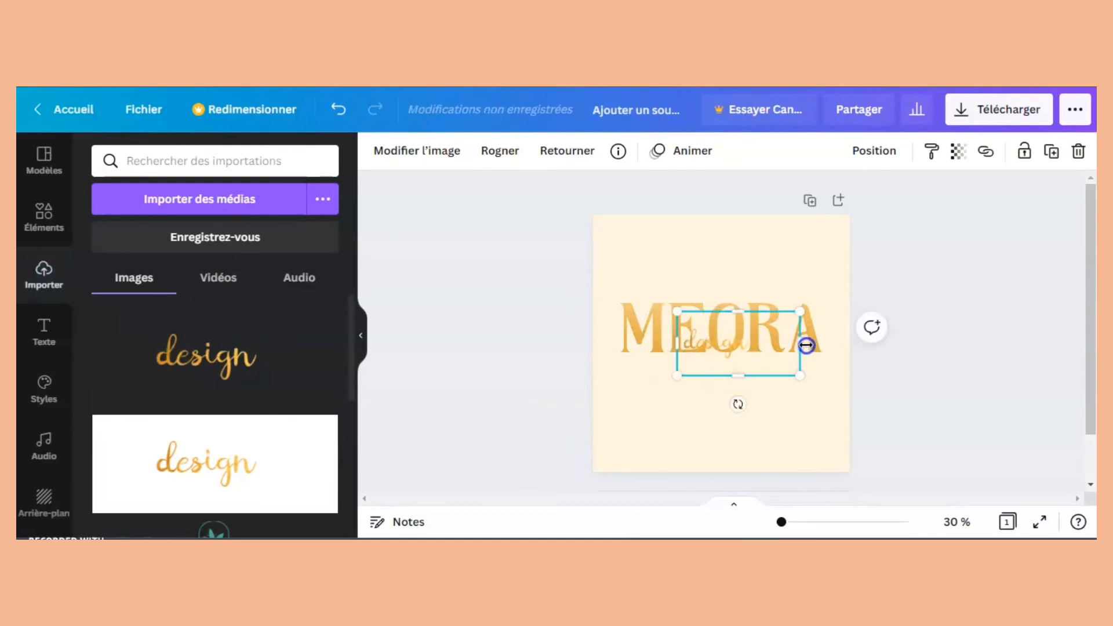
left_click_drag(806, 345, 718, 366)
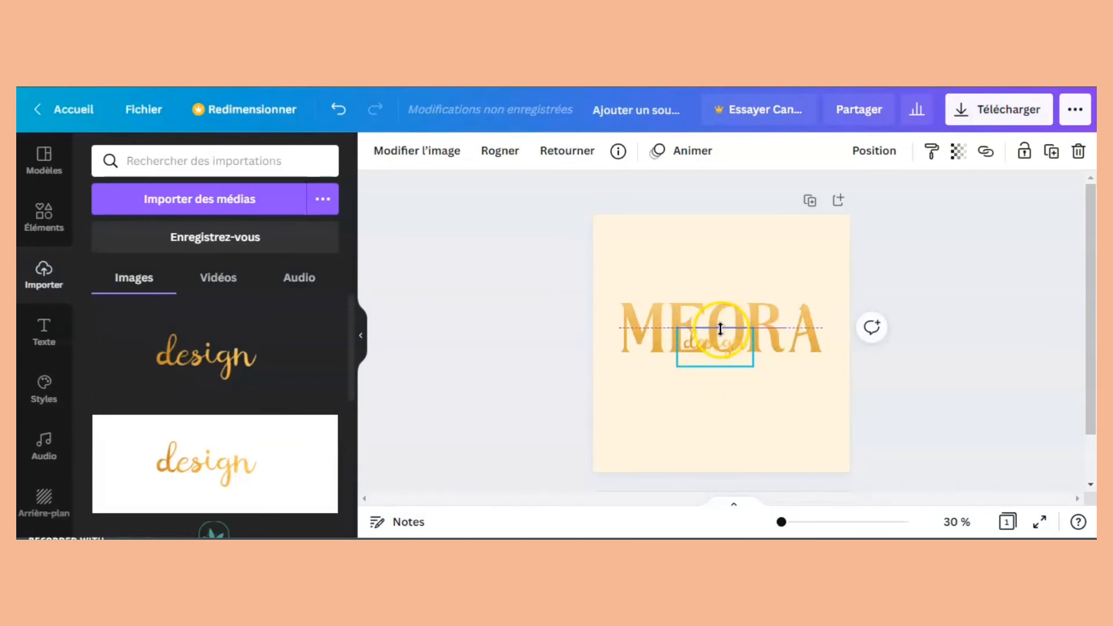
left_click_drag(720, 329, 722, 322)
- Enlarge the gold "design" lettering to nearly the width of MEORA, centre it directly beneath that word and deselect it
left_click_drag(753, 367, 973, 429)
left_click_drag(844, 417, 764, 402)
left_click_drag(858, 468, 813, 433)
mouse_move(739, 386)
left_mouse_down()
mouse_move(757, 404)
mouse_move(754, 390)
left_mouse_up()
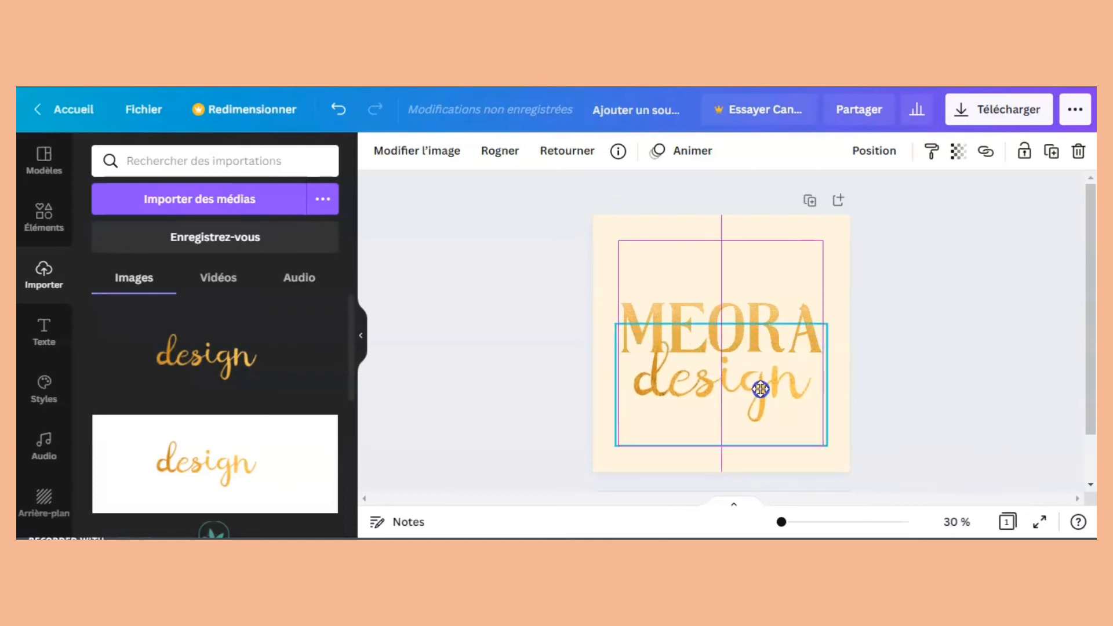
left_click_drag(760, 389, 759, 387)
left_click(887, 418)
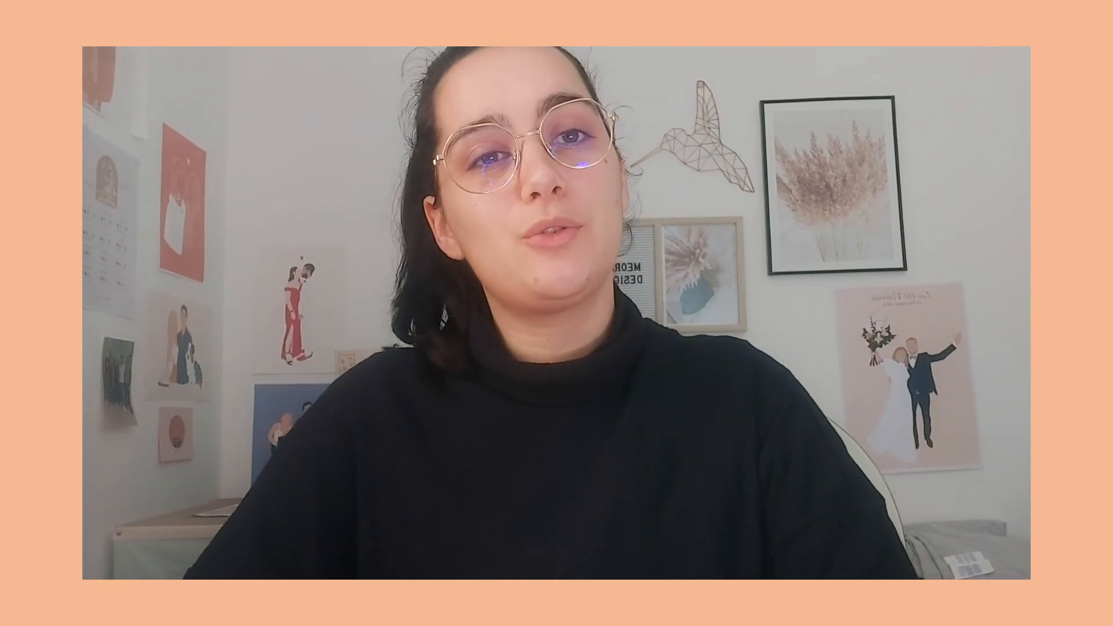